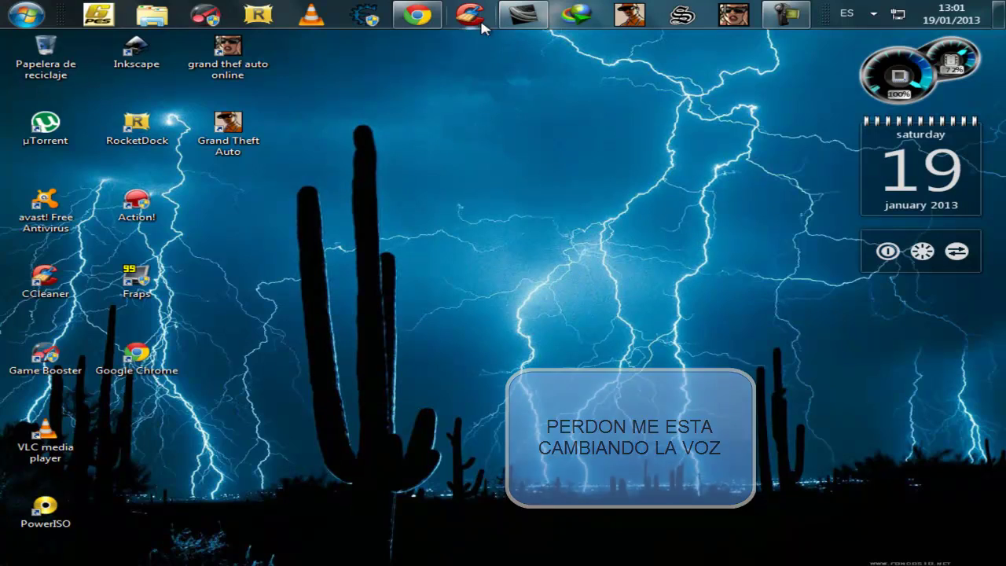
Step: Switch to Chrome and request the free download of "by SFDRMNXxxxARMAS GTA 4.rar" from its 4shared page
click(416, 14)
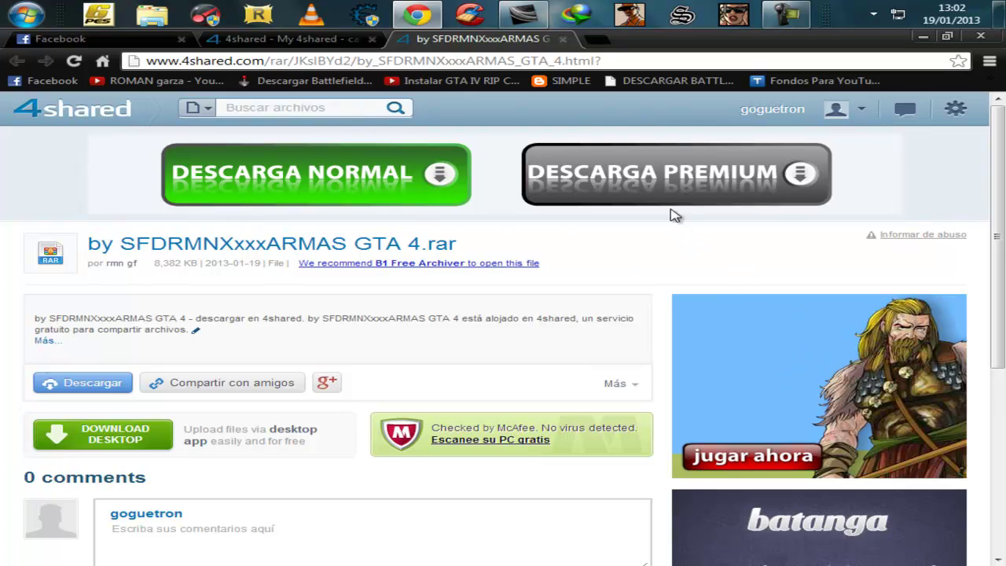
scroll(341, 341, down, 1)
scroll(348, 318, up, 1)
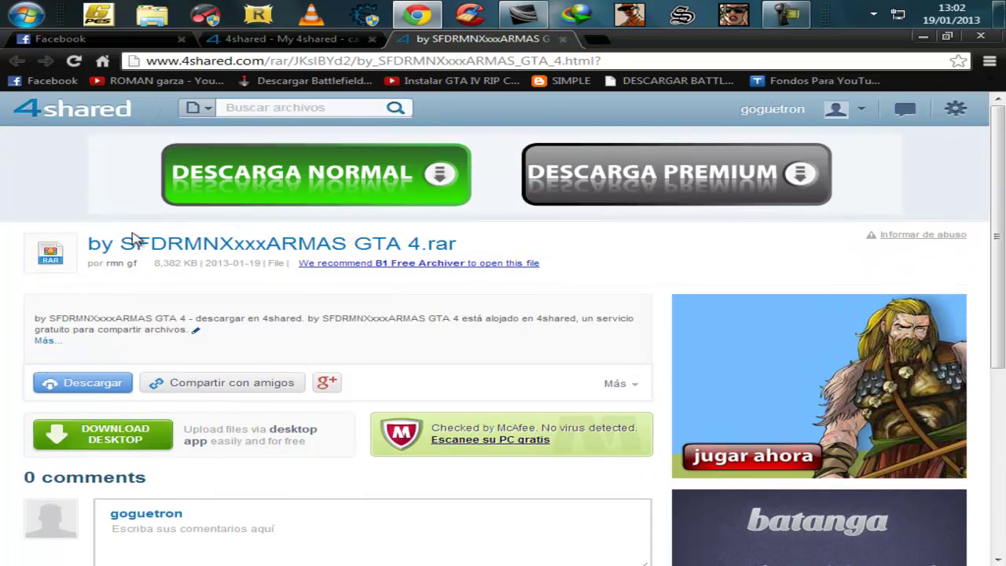
drag(119, 244, 452, 243)
click(140, 349)
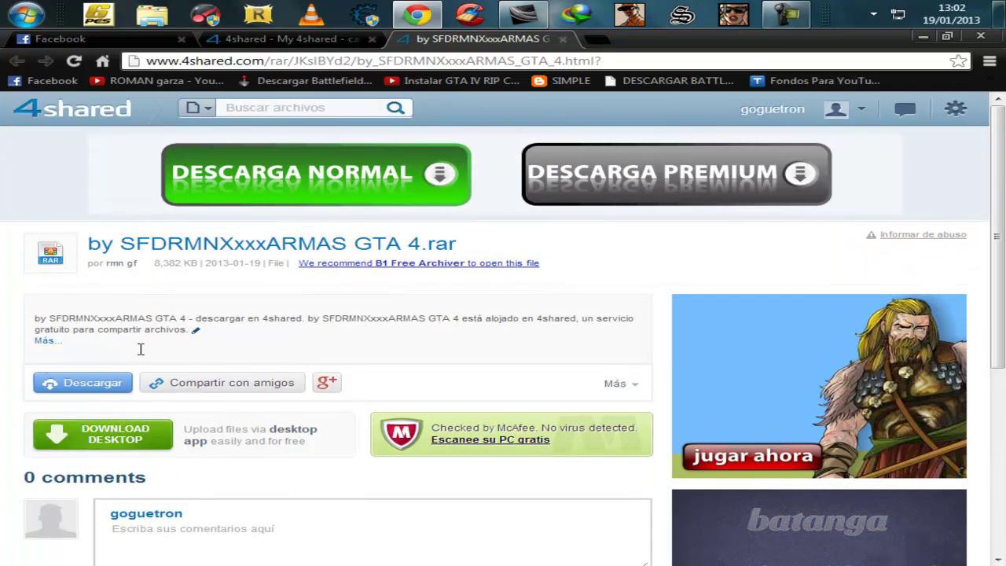
click(108, 384)
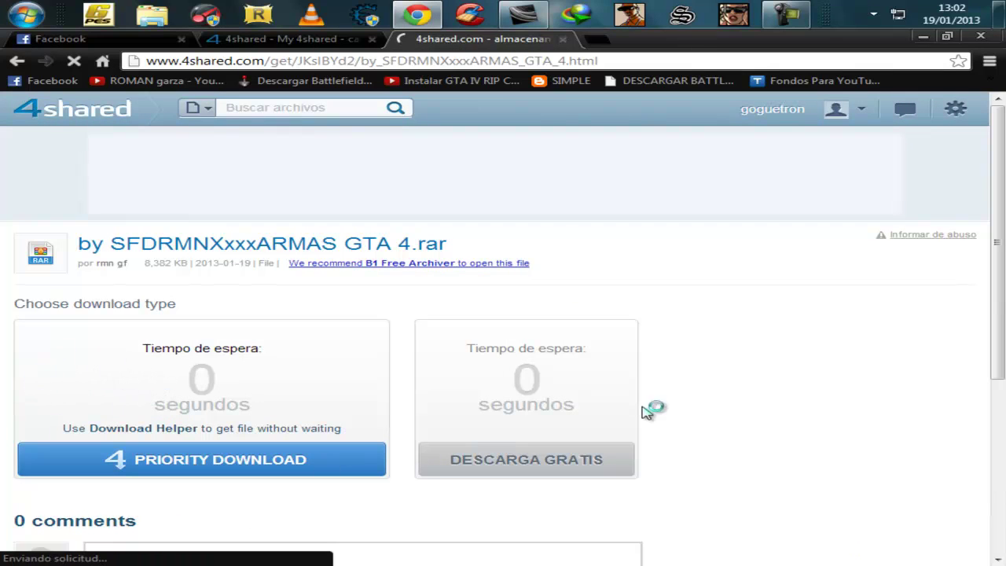
click(509, 466)
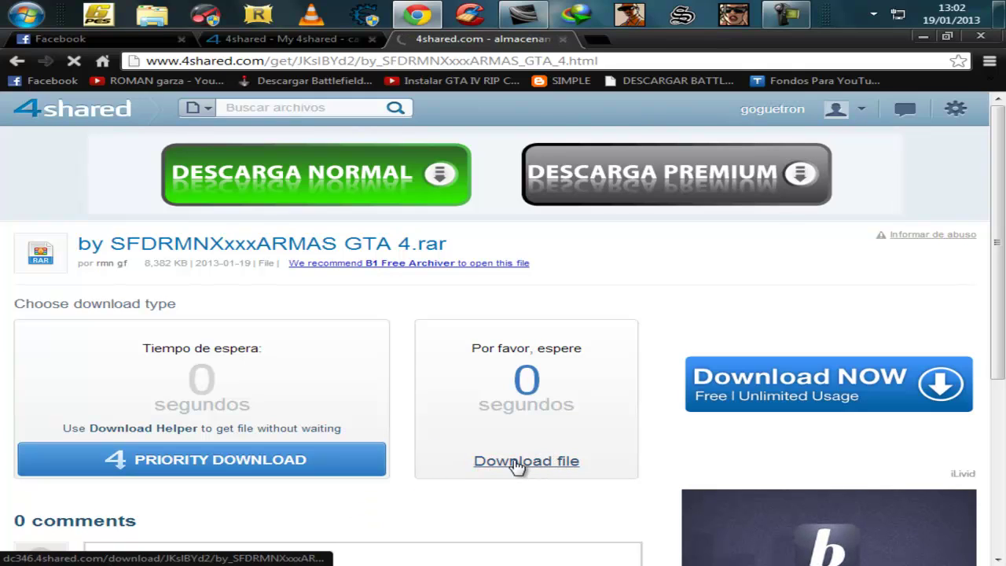
click(555, 467)
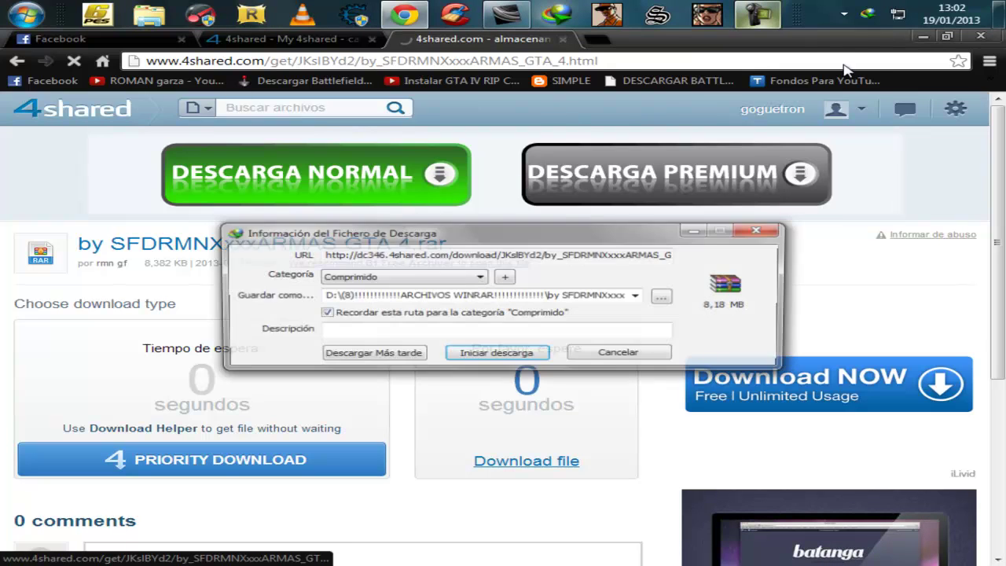
Step: Cancel the pending download of the archive and minimize the browser
drag(453, 222, 450, 213)
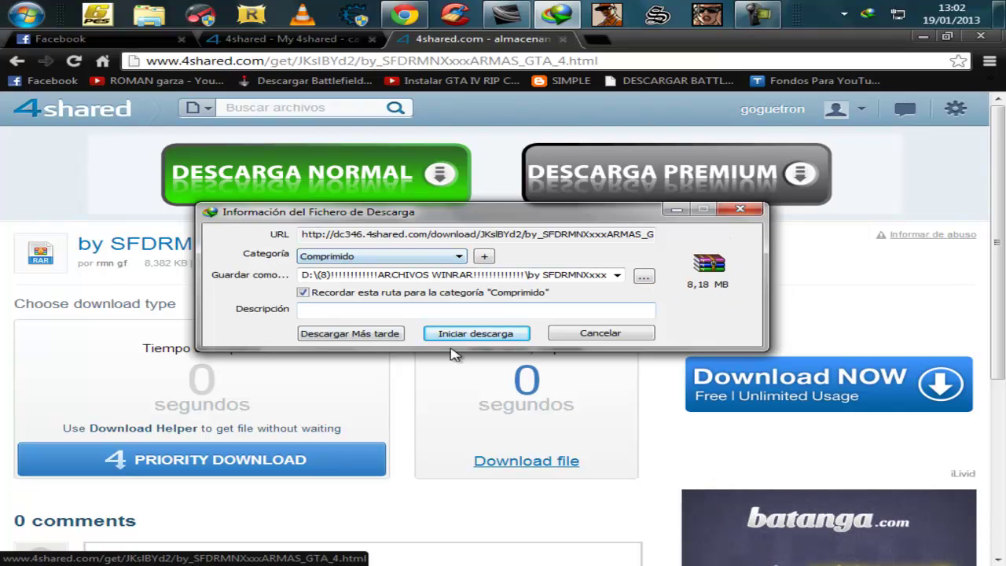
drag(407, 216, 412, 213)
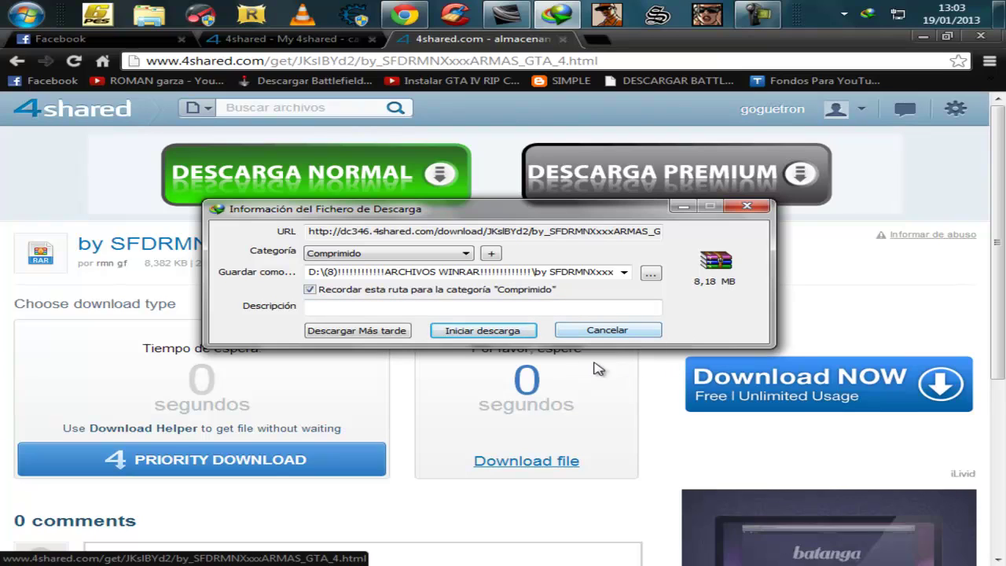
click(621, 331)
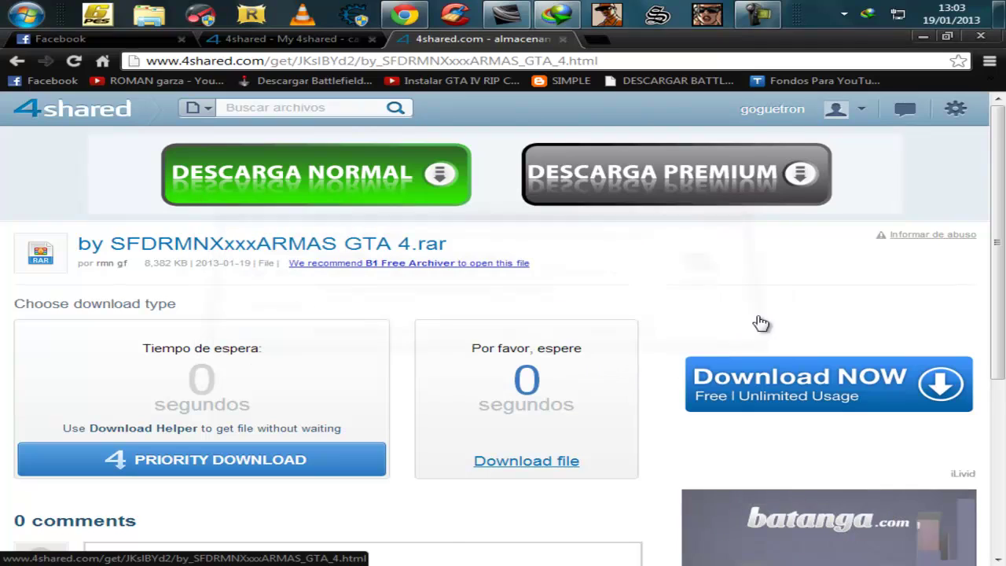
click(405, 15)
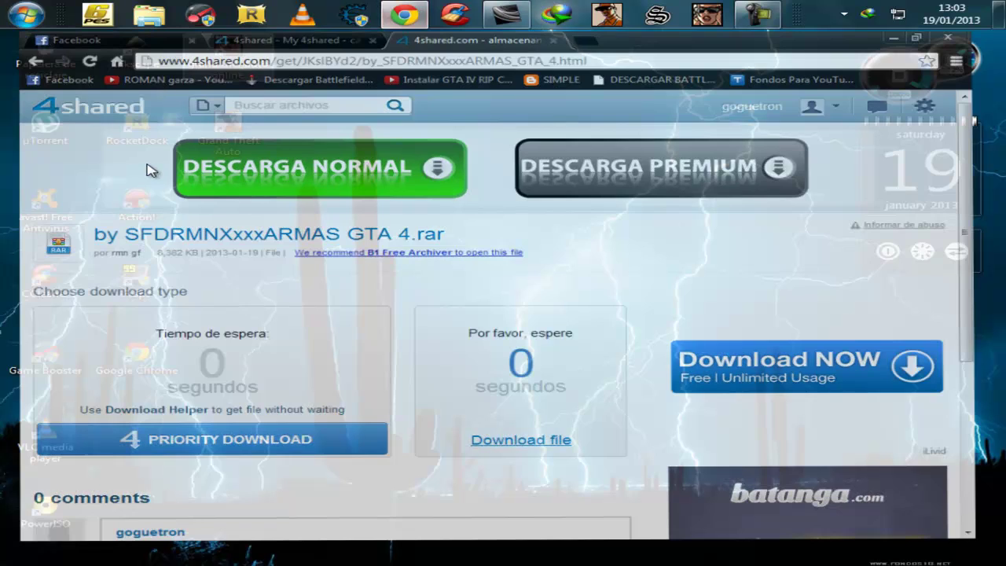
Step: Open the "(8) ARCHIVOS WINRAR" folder on drive D: in Windows Explorer
click(27, 15)
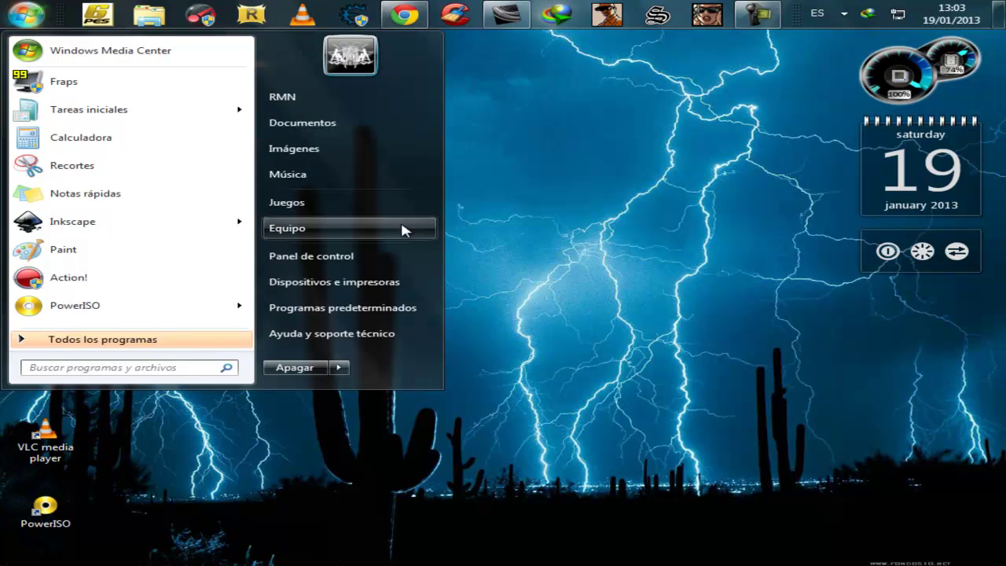
click(287, 228)
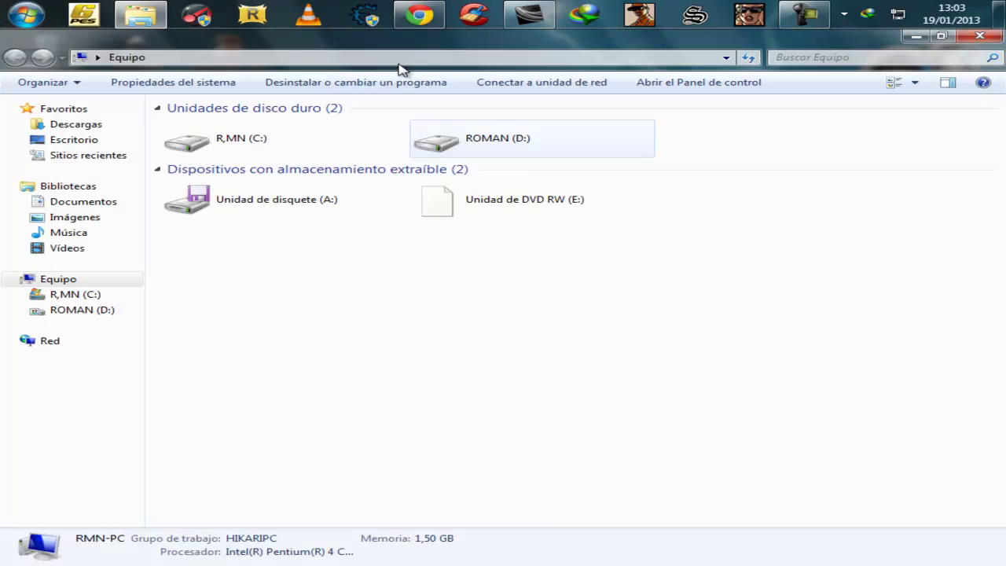
click(515, 137)
double_click(514, 136)
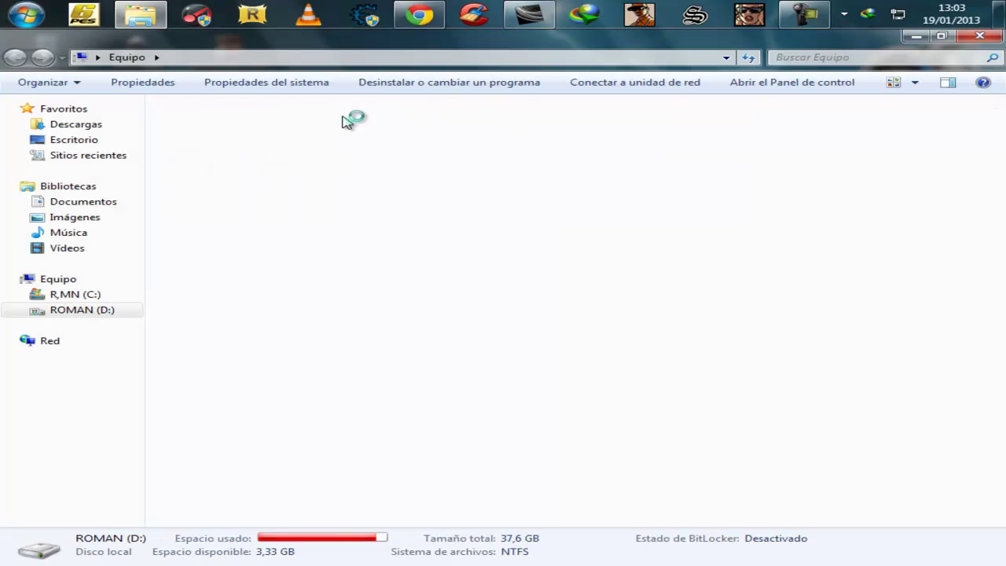
click(237, 264)
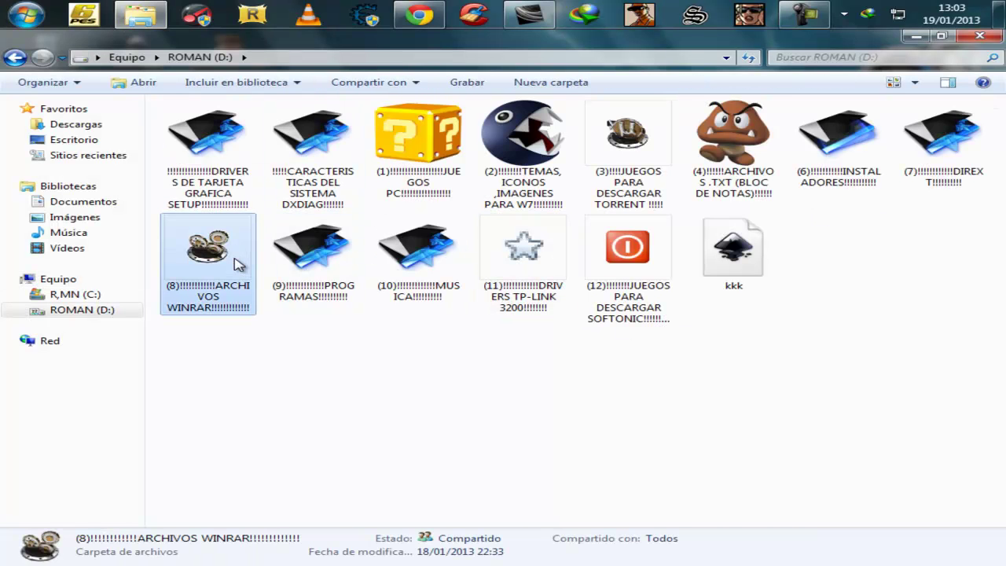
double_click(237, 264)
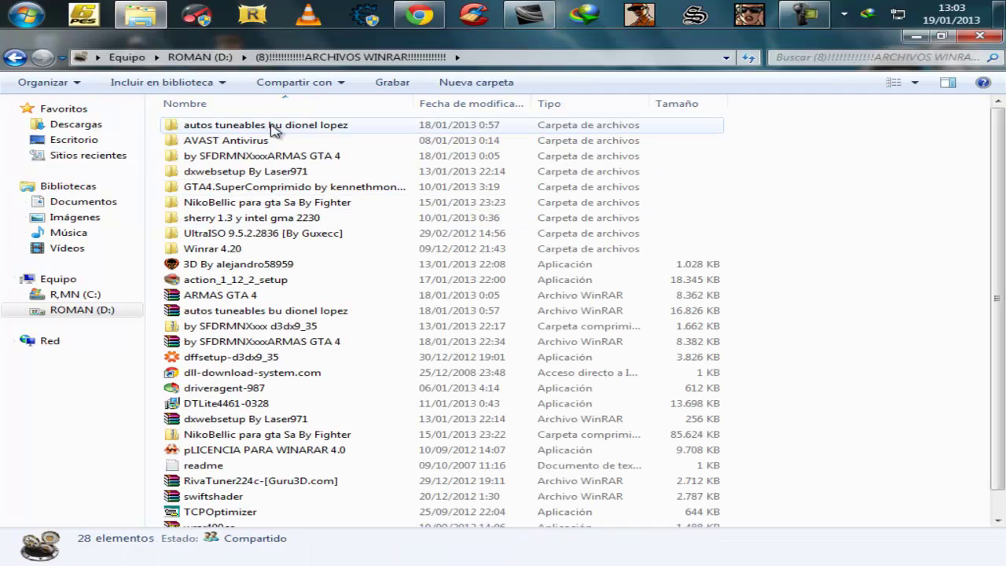
Step: Cut the WinRAR archive "by SFDRMNXxxxARMAS GTA 4" and close the folder window
click(261, 156)
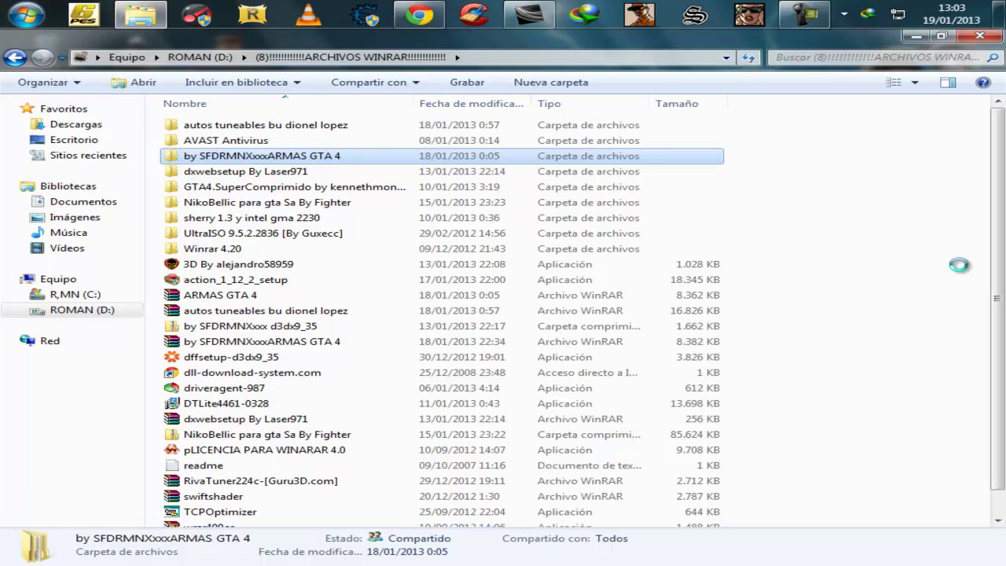
key(shift+F10)
click(815, 218)
scroll(807, 231, down, 1)
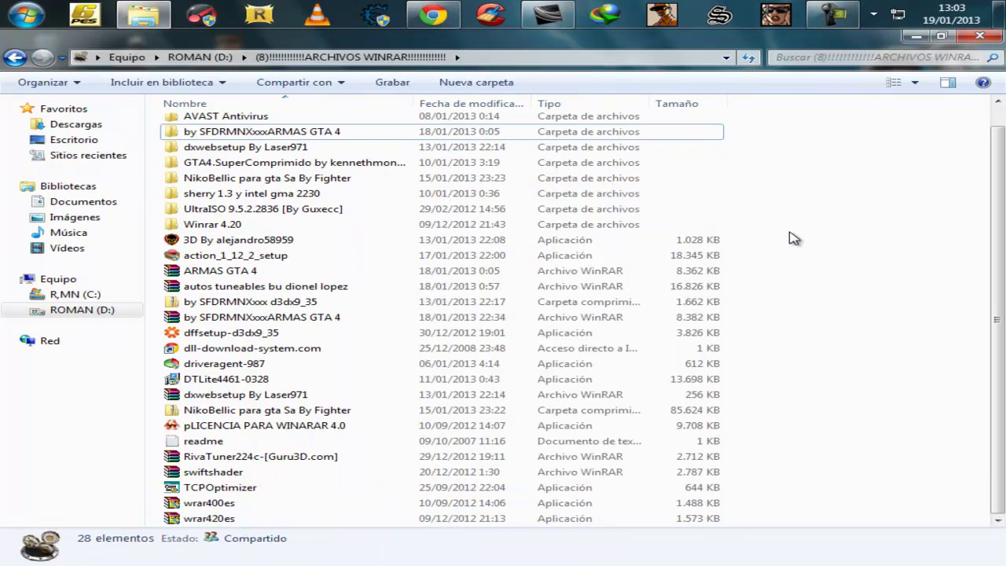
click(254, 319)
right_click(234, 318)
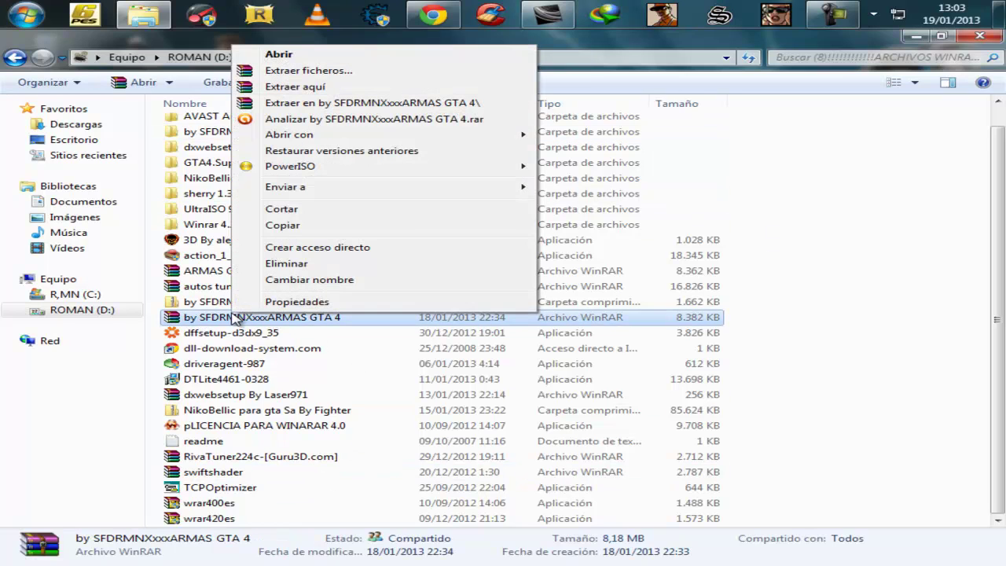
click(279, 209)
click(979, 36)
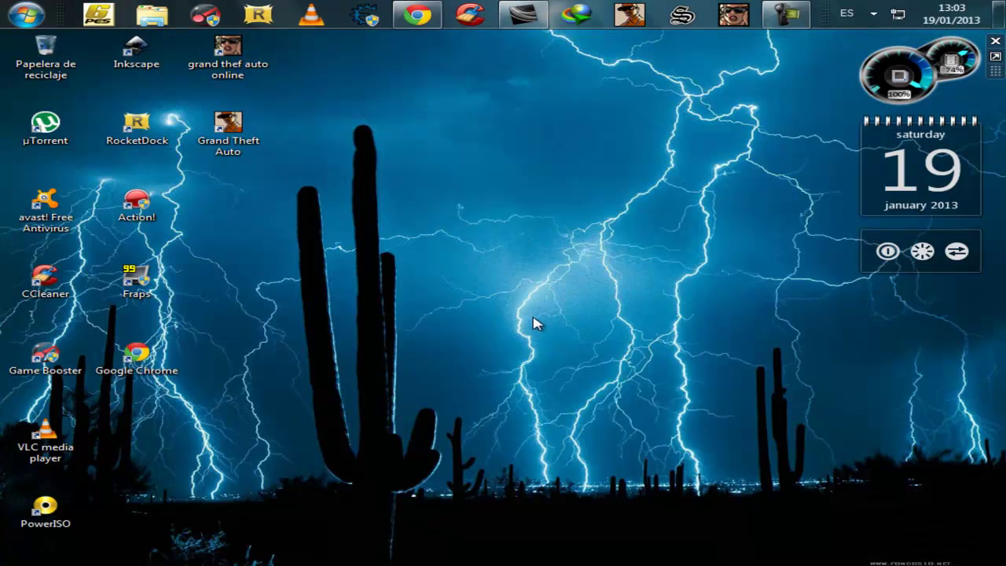
Step: Paste the cut archive onto the desktop and place its icon in an empty area near the middle
right_click(519, 234)
click(572, 297)
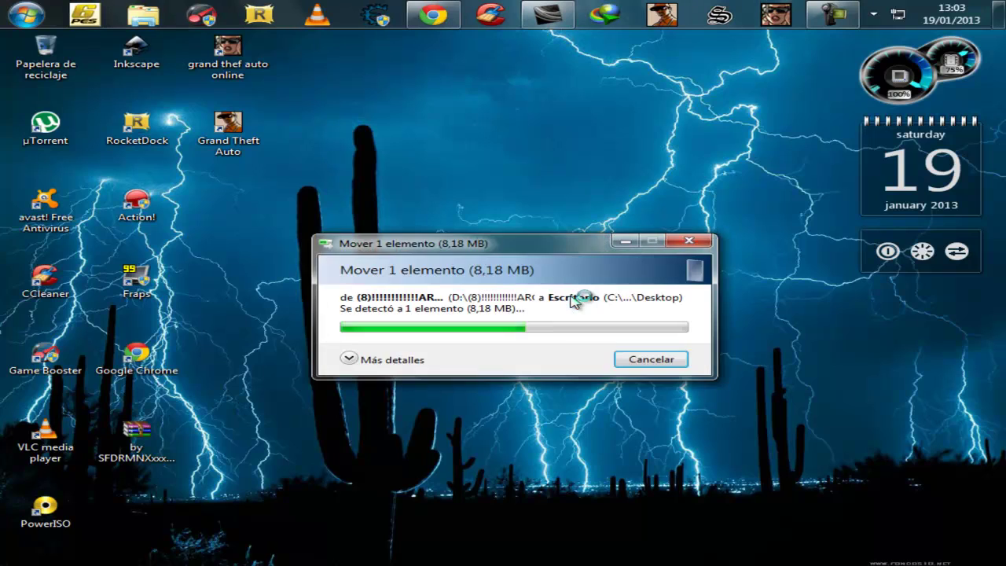
drag(655, 124, 445, 303)
mouse_move(501, 216)
mouse_down()
mouse_move(559, 220)
mouse_move(511, 224)
mouse_up()
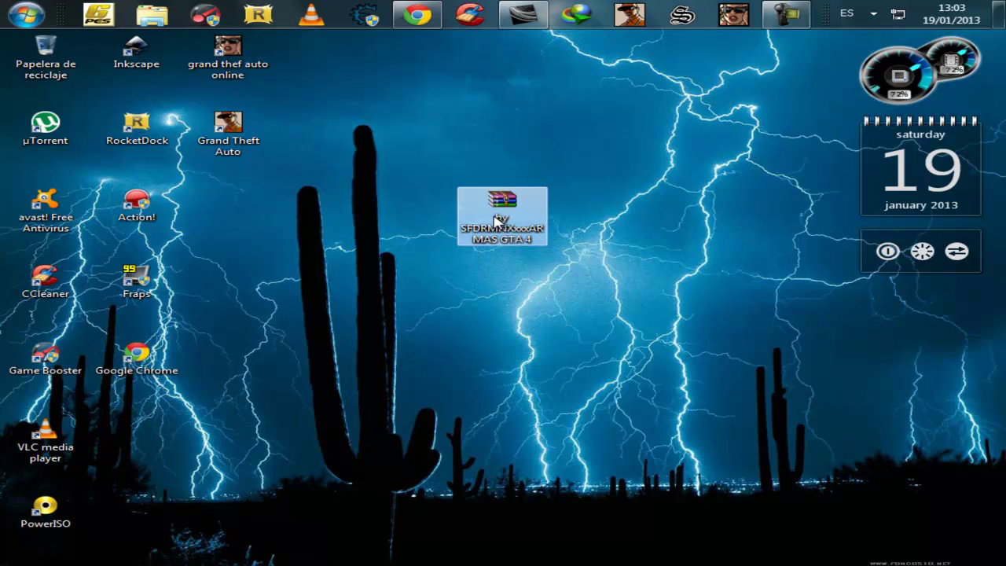
Step: Extract the archive directly onto the desktop and place the extracted folder beside the archive
right_click(495, 219)
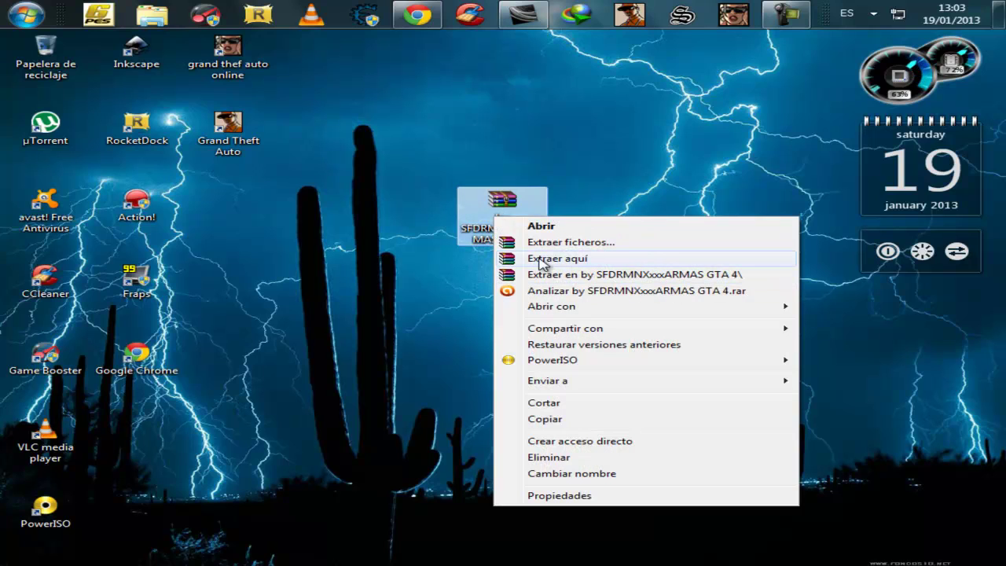
click(558, 259)
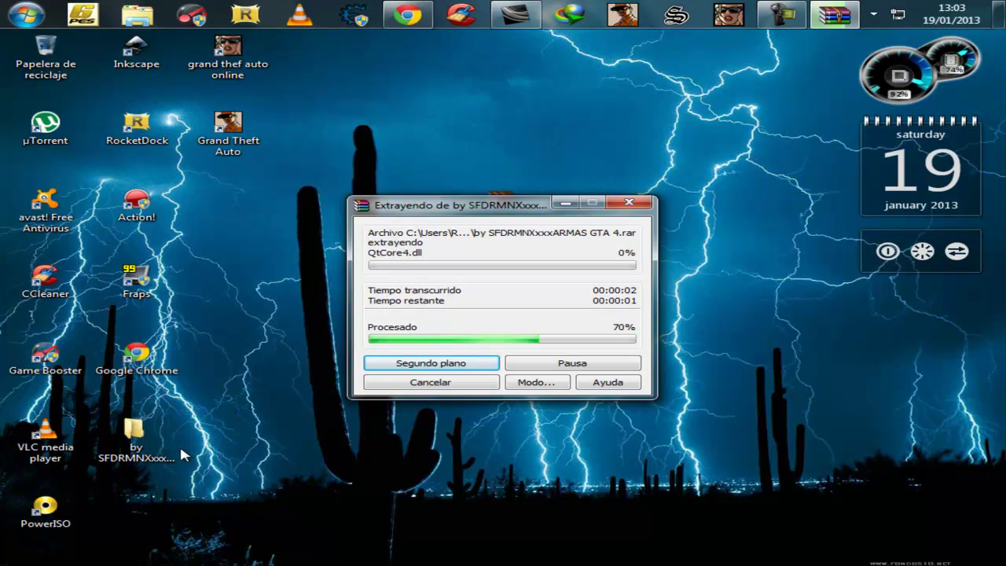
drag(205, 409, 587, 230)
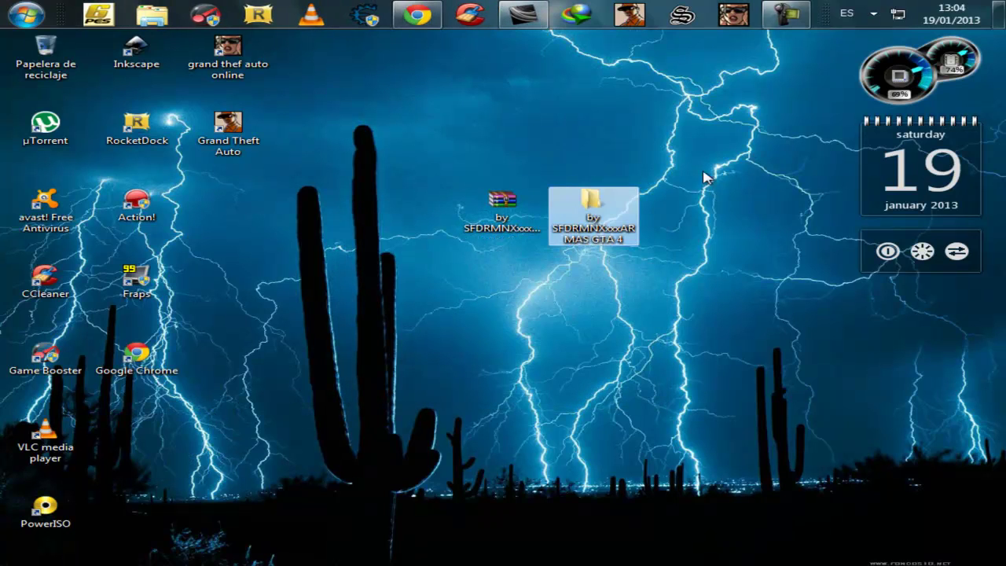
Step: Open the extracted folder and go into its "ARMAS GTA 4" subfolder
double_click(612, 203)
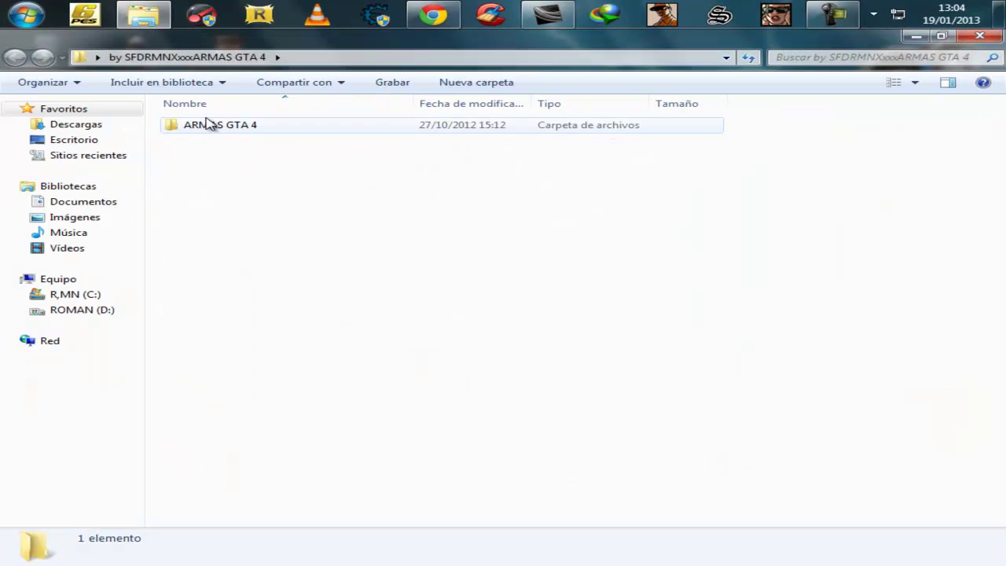
double_click(208, 124)
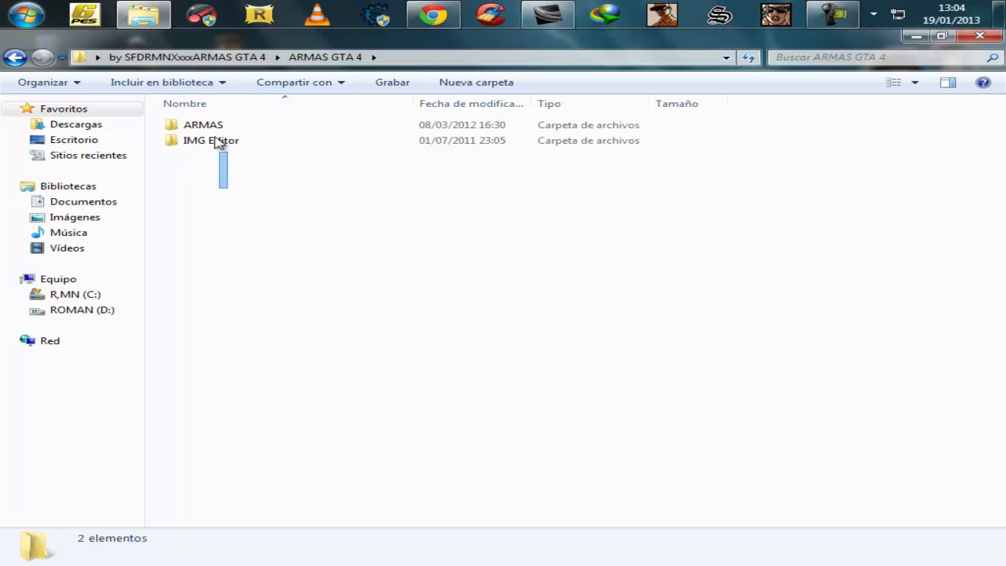
drag(218, 141, 216, 122)
drag(265, 198, 189, 119)
click(275, 202)
Step: Examine the contents of the "IMG Editor" and "ARMAS" folders, then return to "ARMAS GTA 4"
double_click(203, 142)
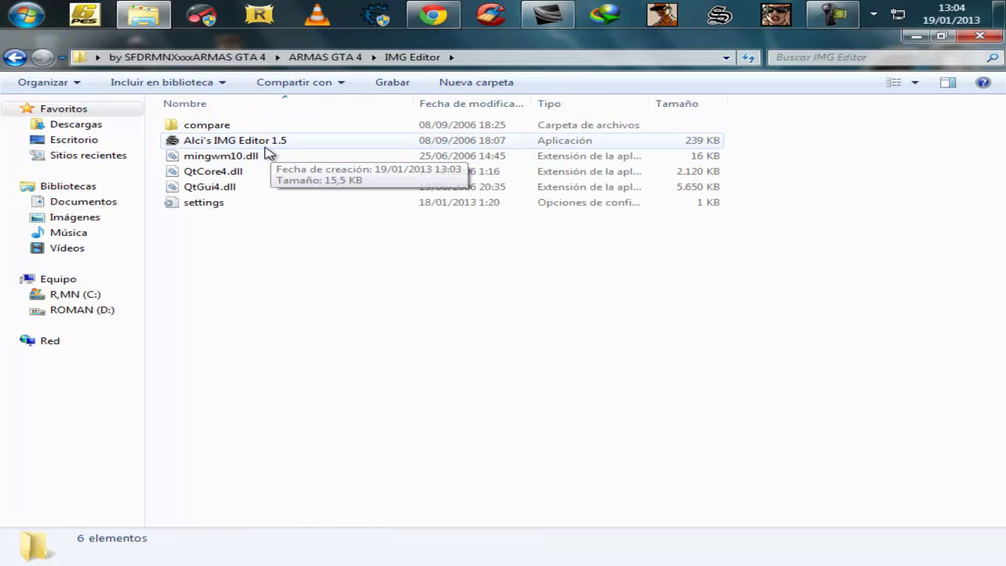
click(236, 147)
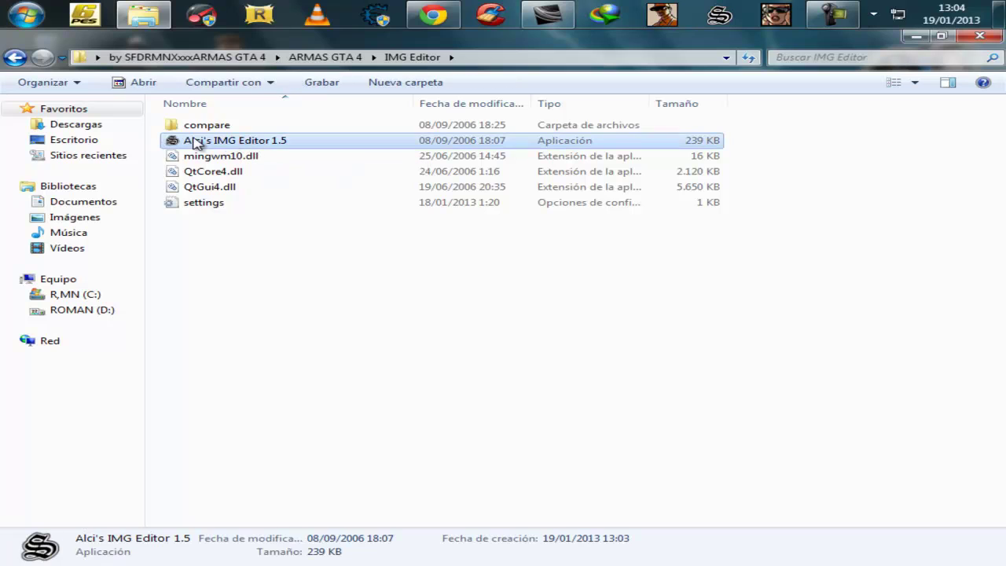
click(14, 60)
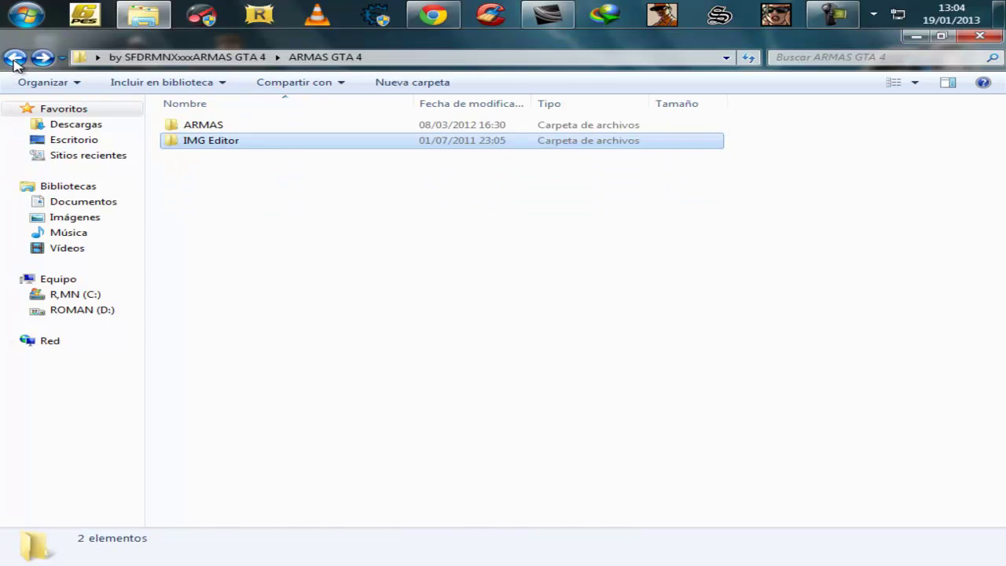
double_click(239, 126)
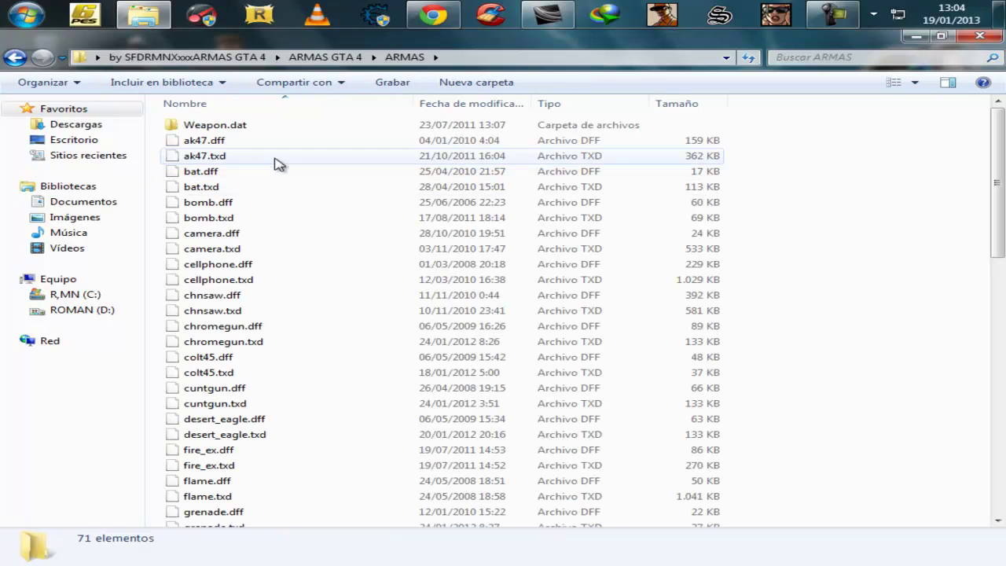
mouse_move(1002, 214)
mouse_down()
mouse_move(994, 482)
mouse_move(994, 210)
mouse_up()
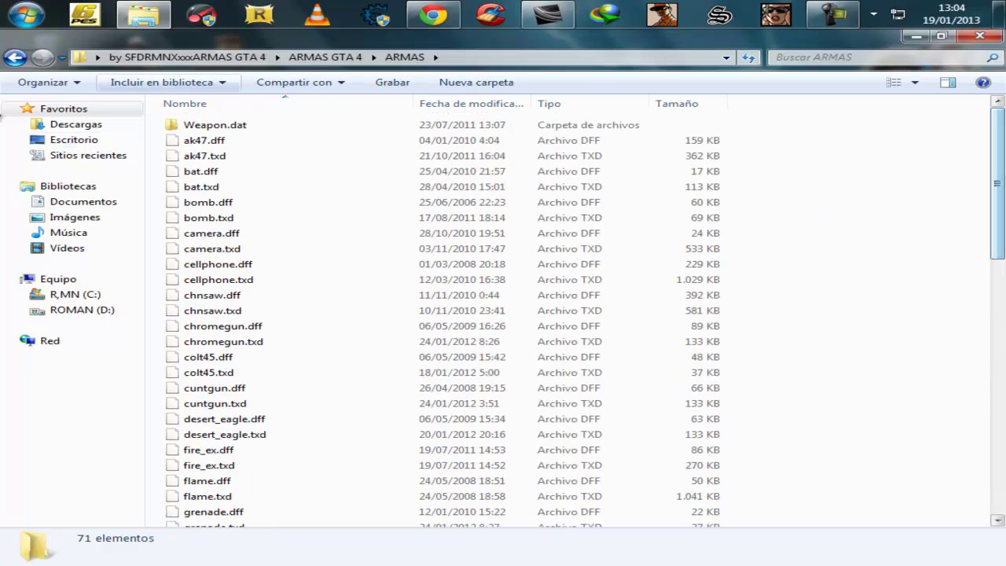
click(14, 59)
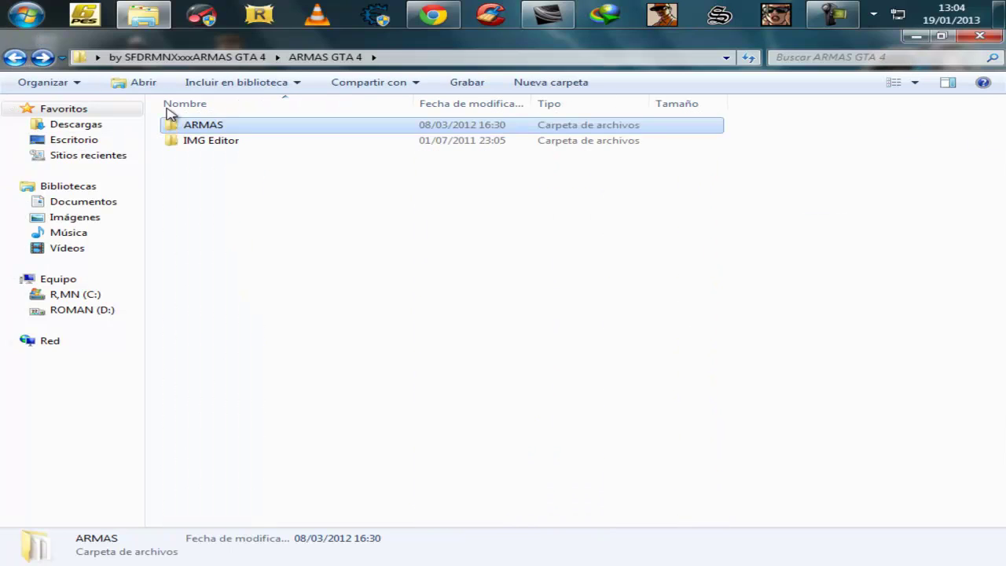
Step: Launch Alci's IMG Editor 1.5 from the "IMG Editor" folder and move its window so it is fully visible
double_click(228, 142)
click(243, 145)
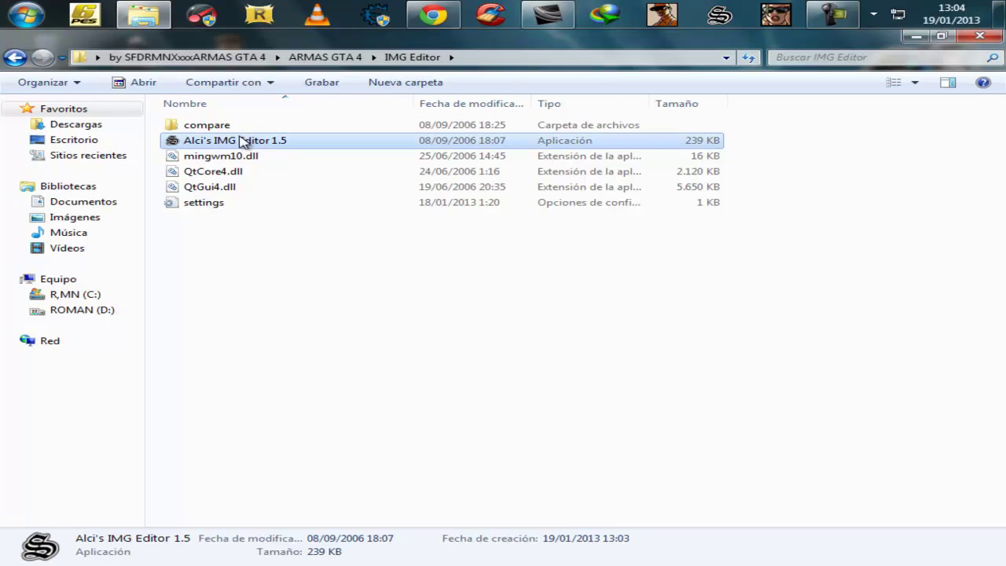
double_click(246, 141)
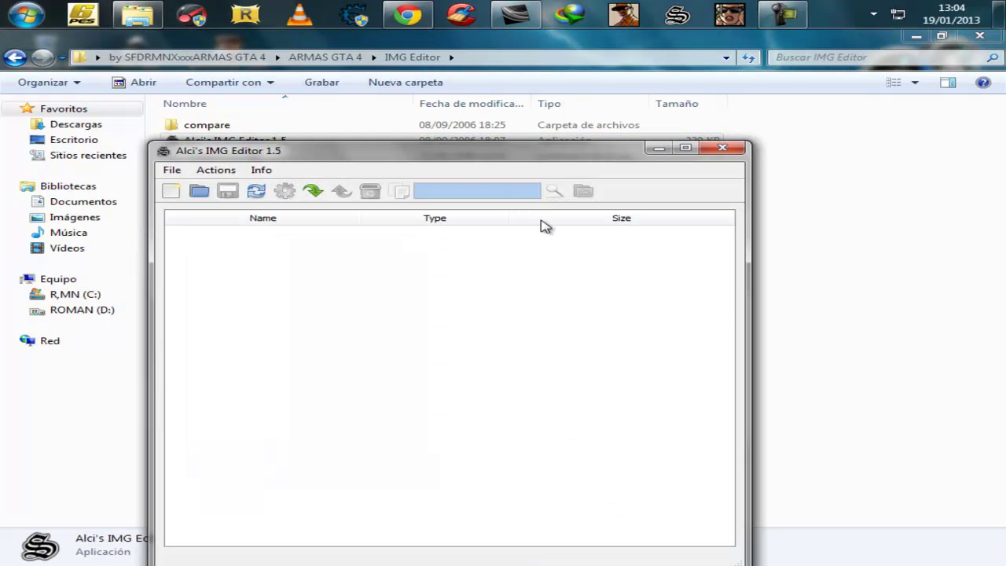
drag(391, 143, 410, 106)
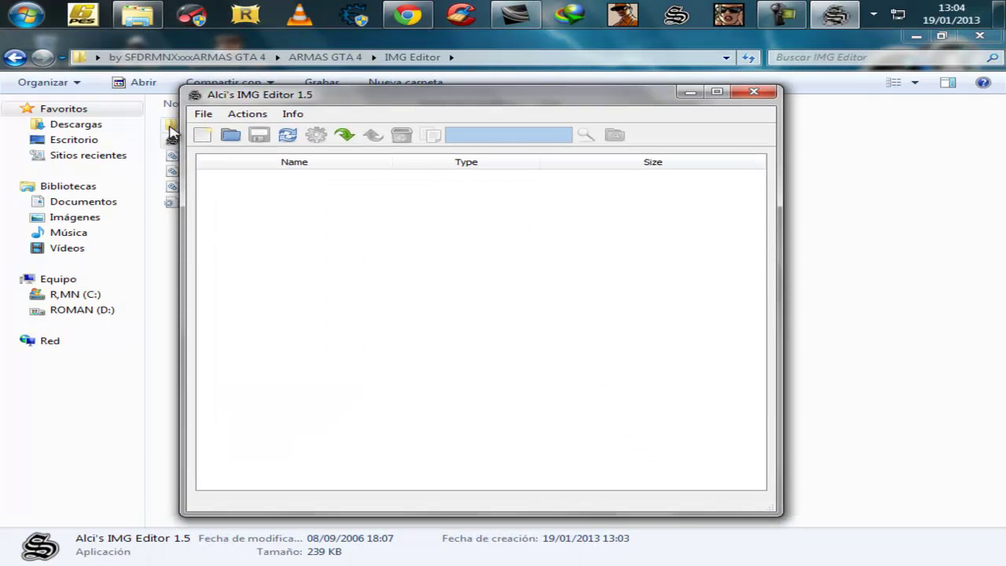
click(206, 116)
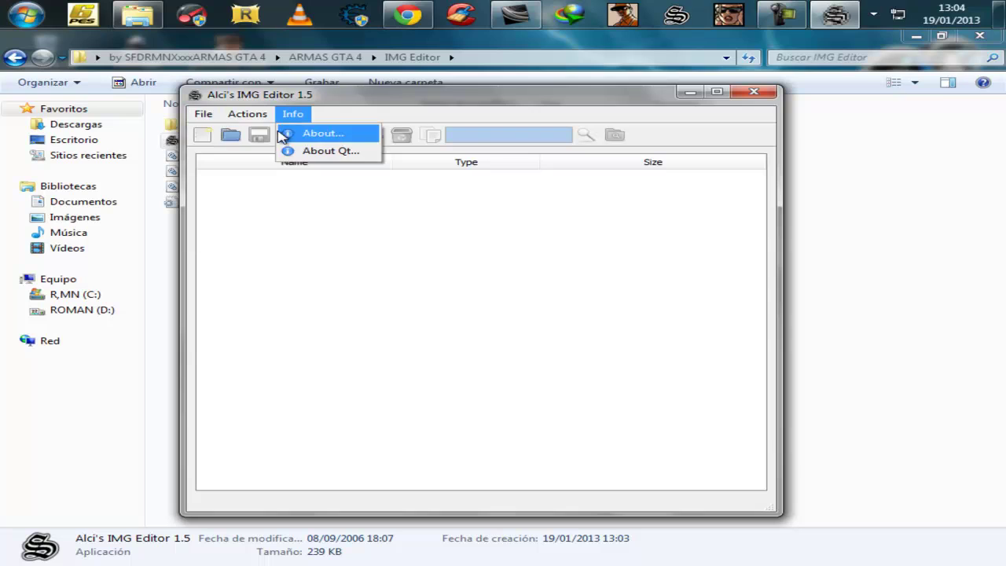
mouse_move(248, 114)
click(214, 189)
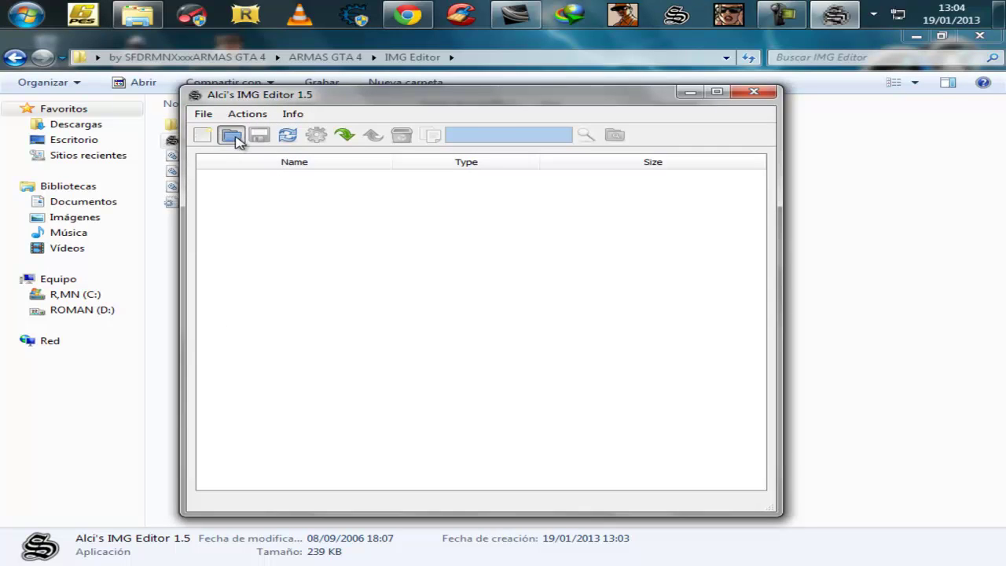
Step: Start opening an IMG archive and browse to the "GTA INSTALADOR RIP" folder inside the PC games folder on drive D
click(233, 136)
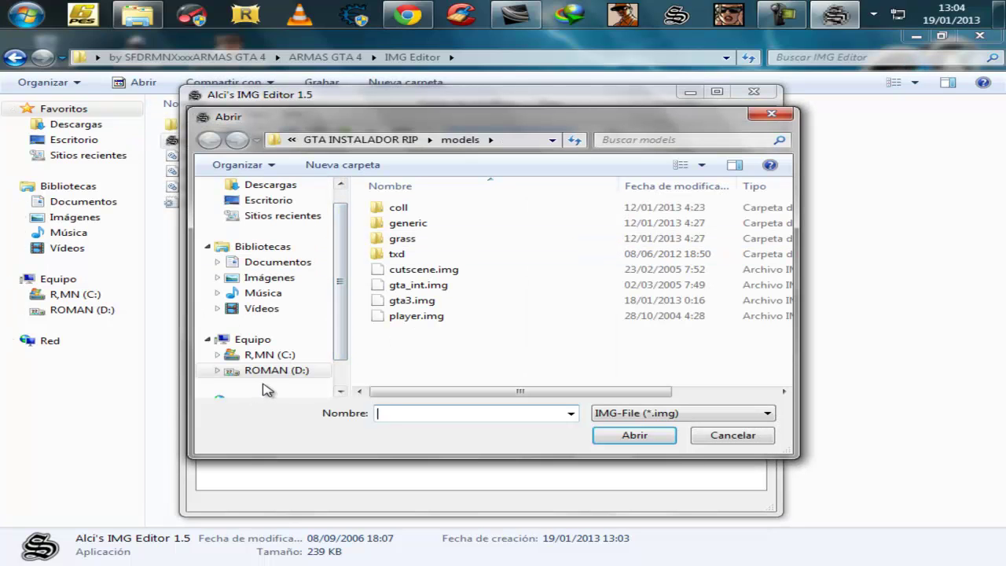
scroll(340, 354, down, 1)
scroll(347, 314, up, 2)
scroll(347, 341, down, 2)
click(303, 342)
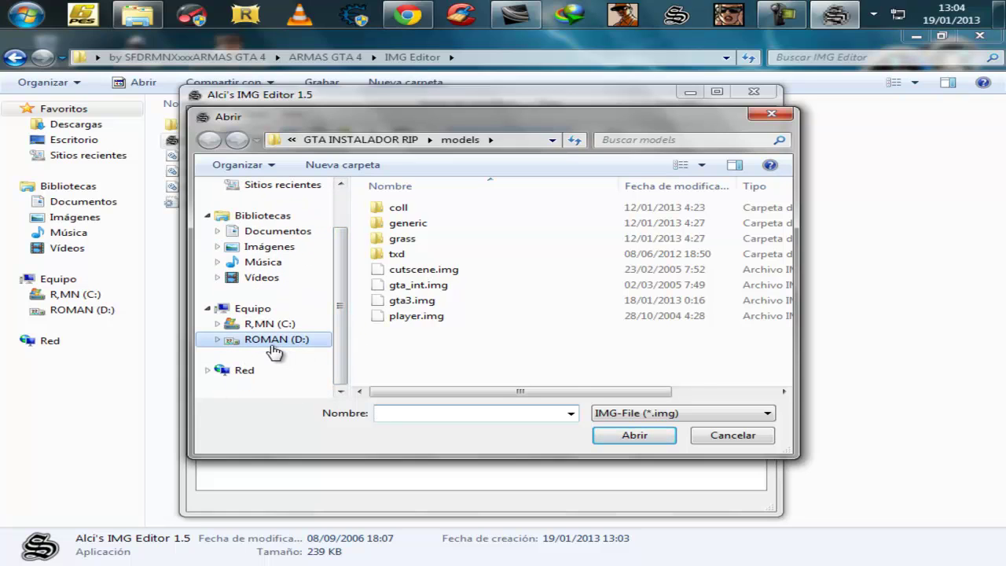
double_click(481, 240)
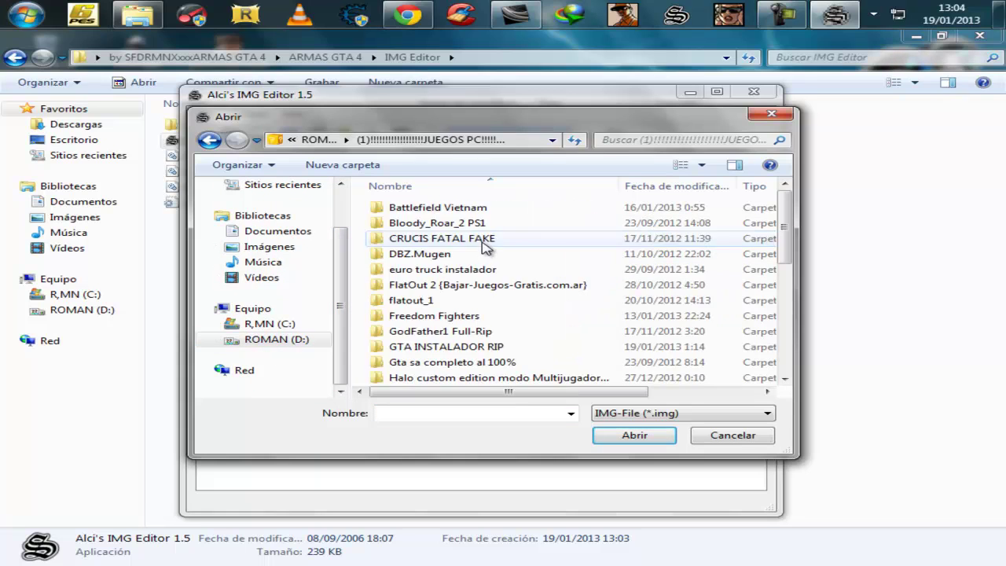
double_click(474, 346)
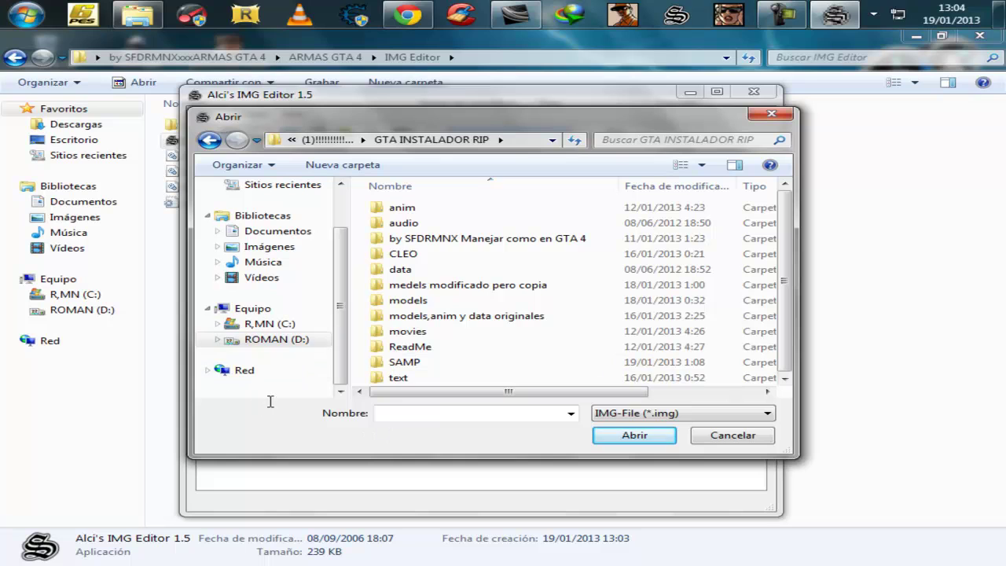
Step: Open gta3.img from the game's "models" folder
drag(452, 120, 390, 73)
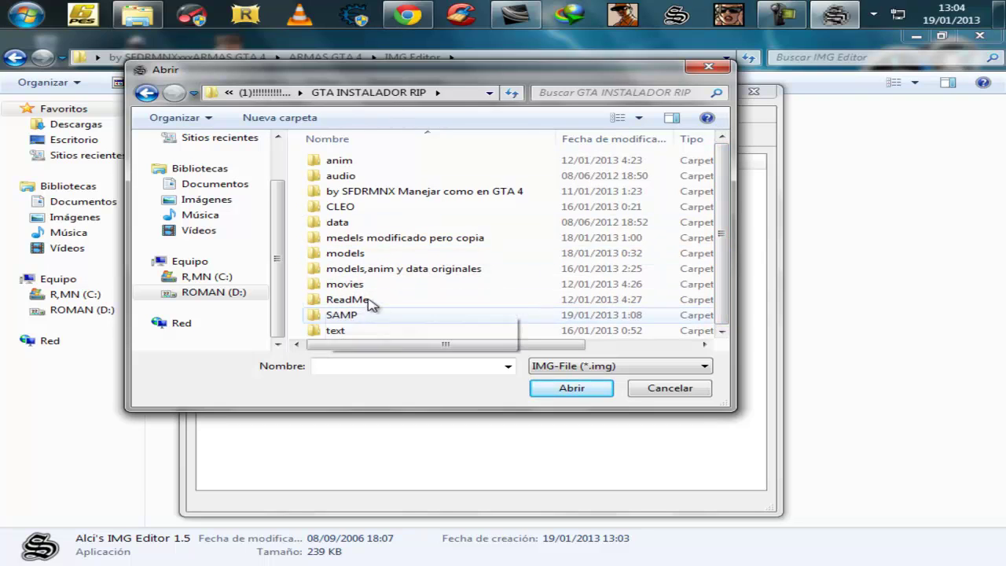
double_click(355, 253)
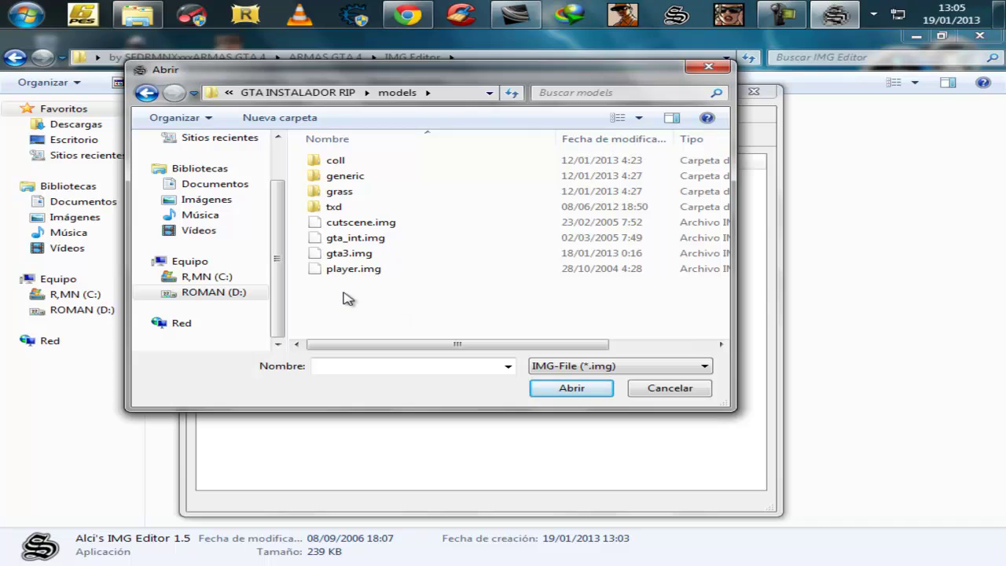
click(346, 255)
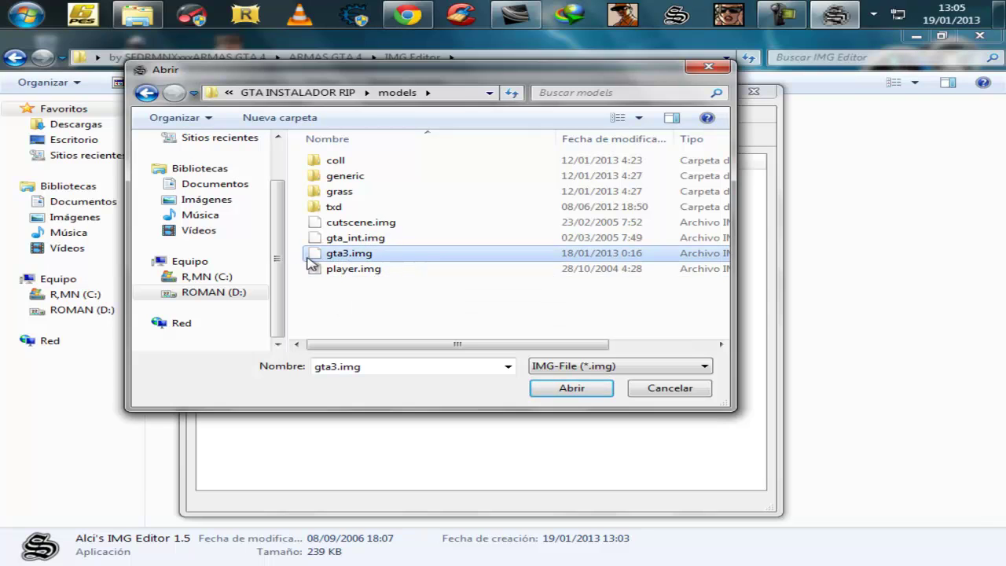
click(579, 391)
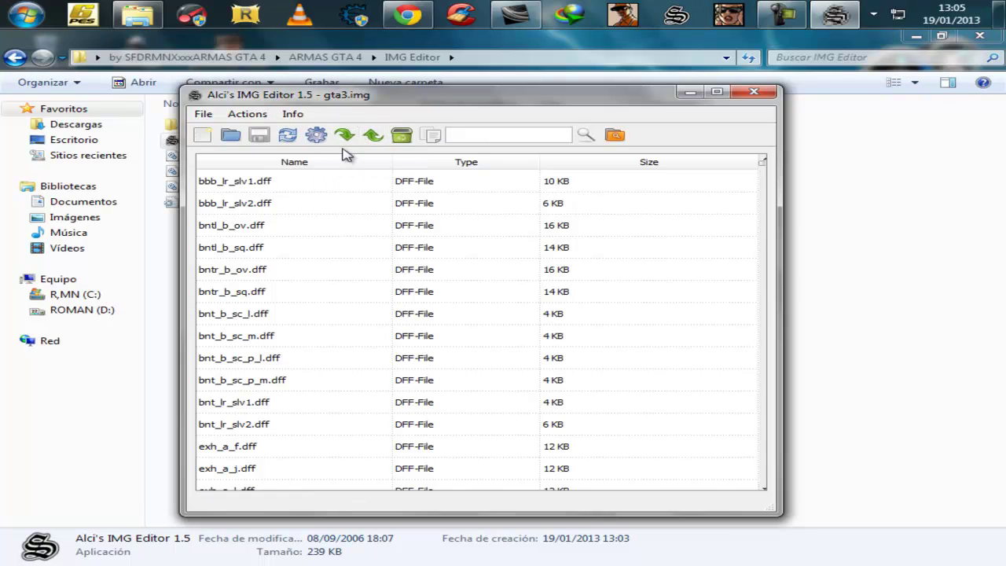
click(247, 114)
click(292, 114)
click(246, 114)
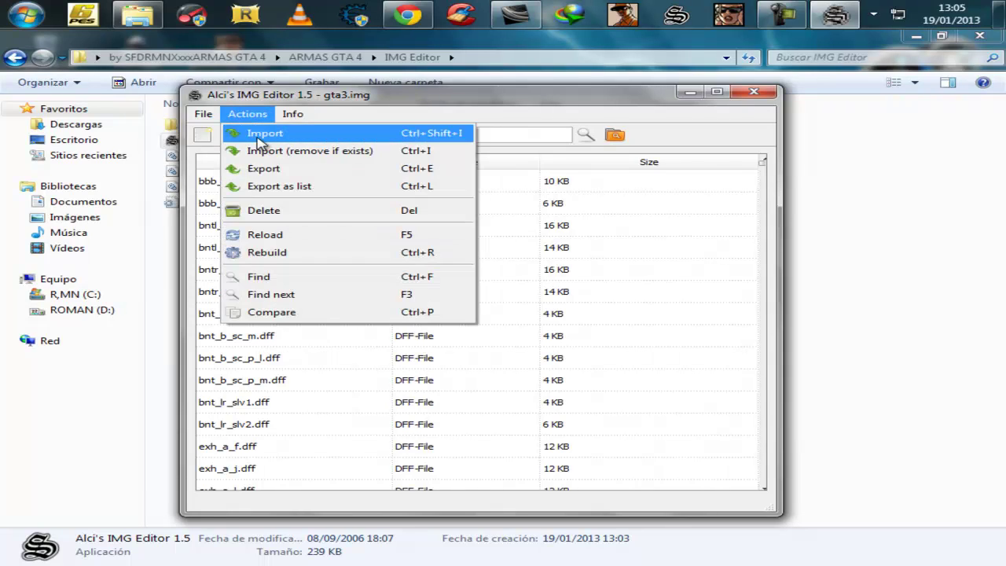
click(404, 104)
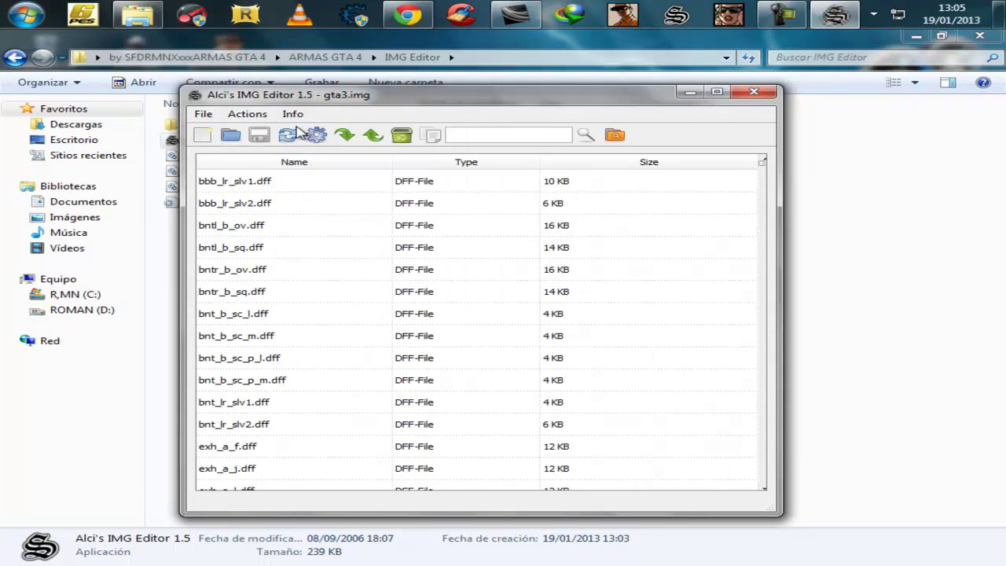
Step: Start importing files and browse from the desktop through the extracted pack to the "ARMAS" folder in "ARMAS GTA 4"
click(344, 137)
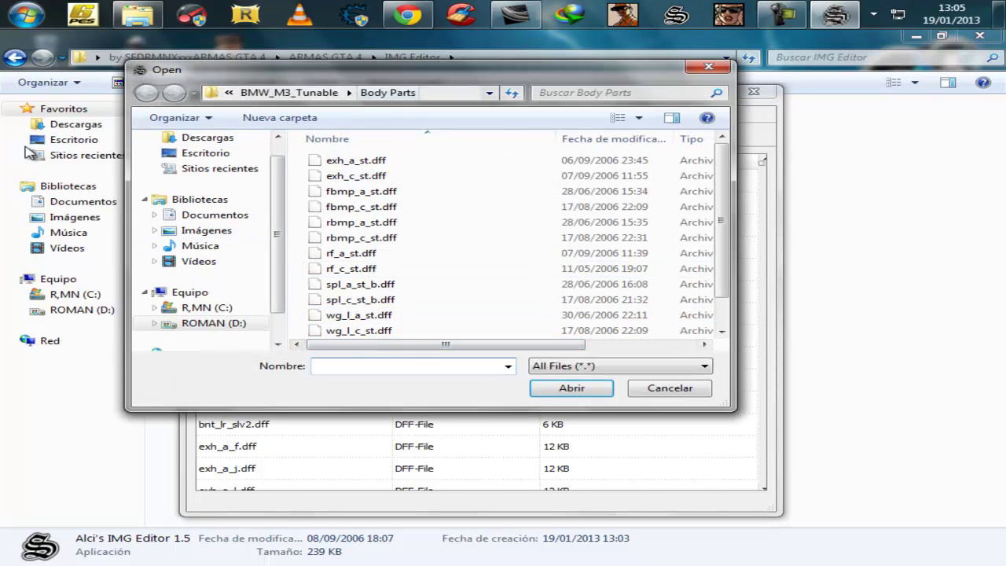
scroll(274, 228, up, 1)
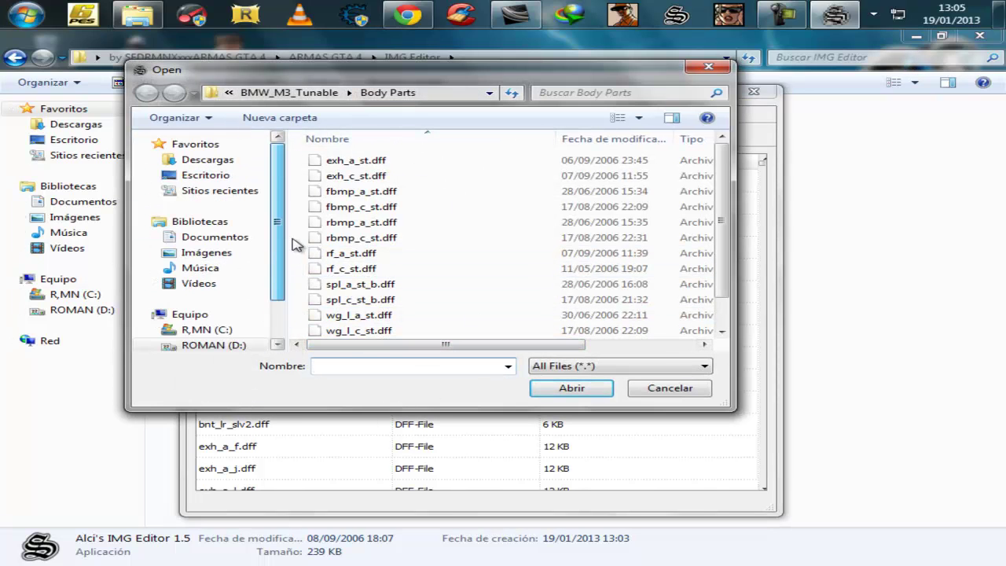
drag(277, 272, 289, 220)
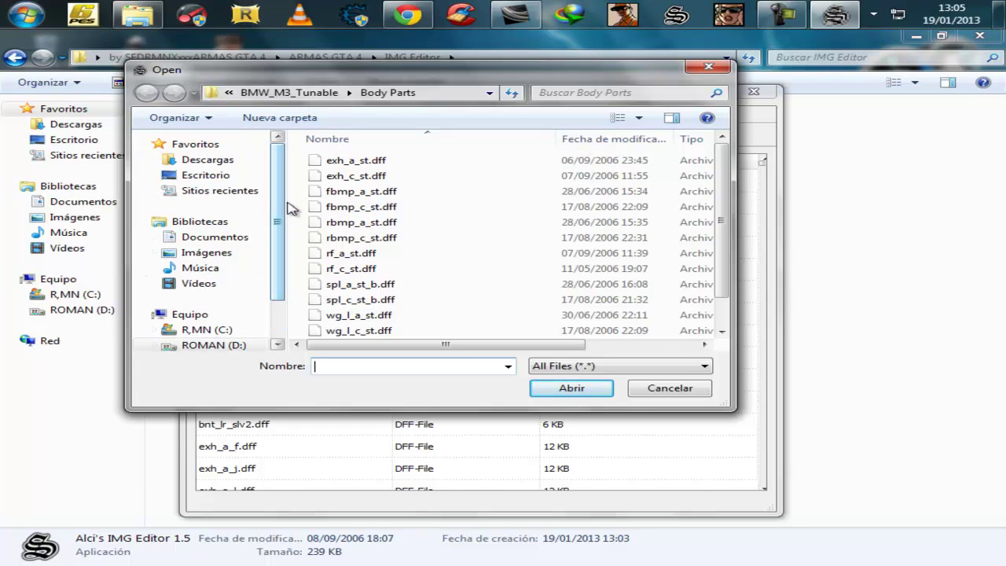
click(194, 176)
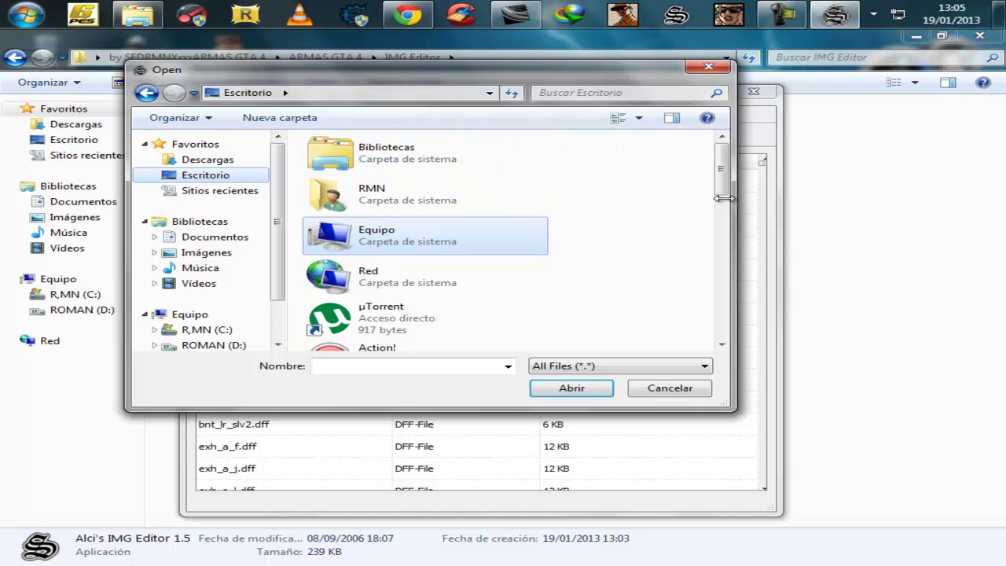
drag(724, 180, 723, 274)
double_click(367, 216)
click(356, 160)
double_click(356, 160)
double_click(346, 161)
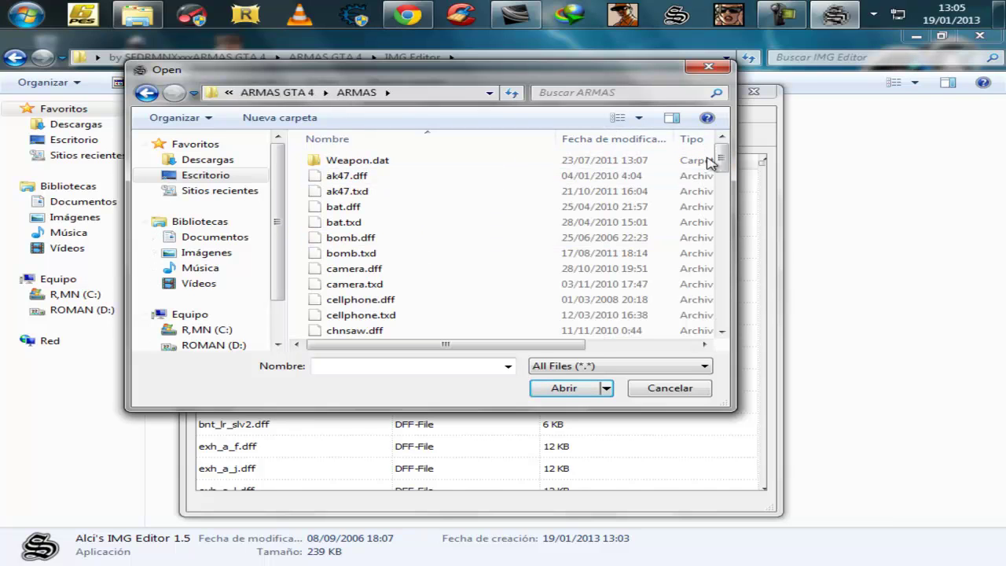
Step: Import all the weapon DFF and TXD files from "ARMAS" into gta3.img and look over the added entries
mouse_move(723, 161)
mouse_down()
mouse_move(723, 291)
mouse_move(722, 157)
mouse_up()
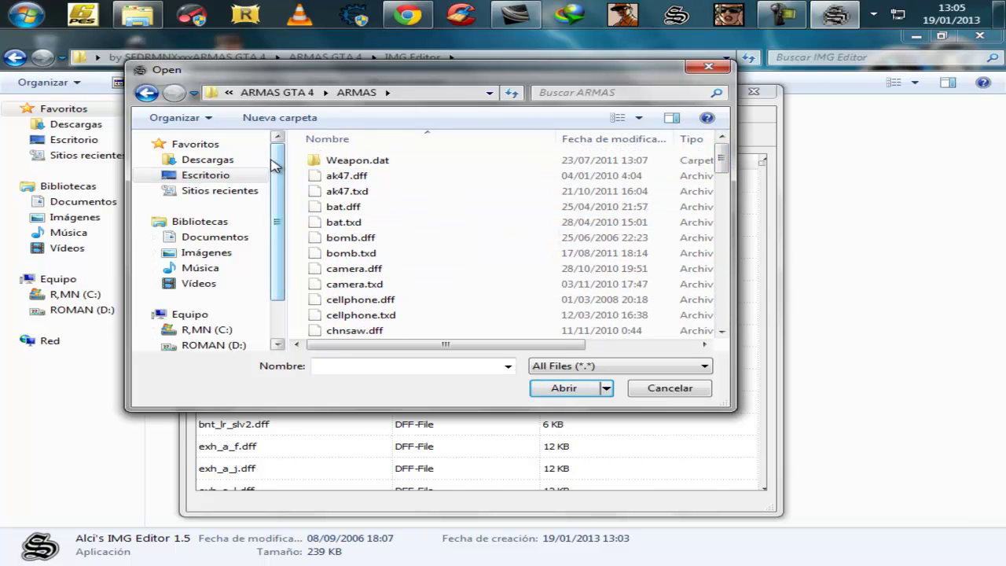
key(ctrl+a)
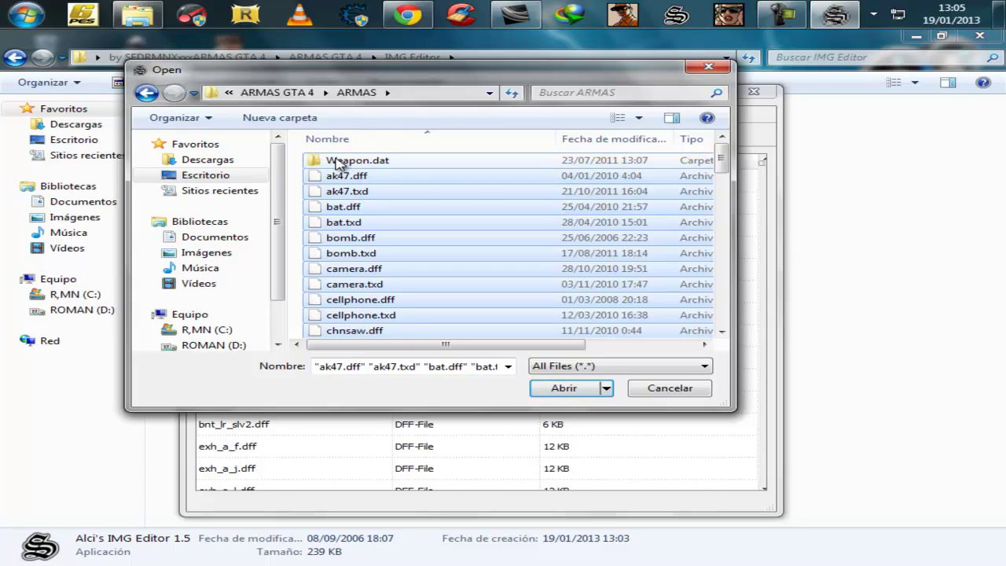
mouse_move(729, 169)
mouse_down()
mouse_move(724, 303)
mouse_move(728, 168)
mouse_up()
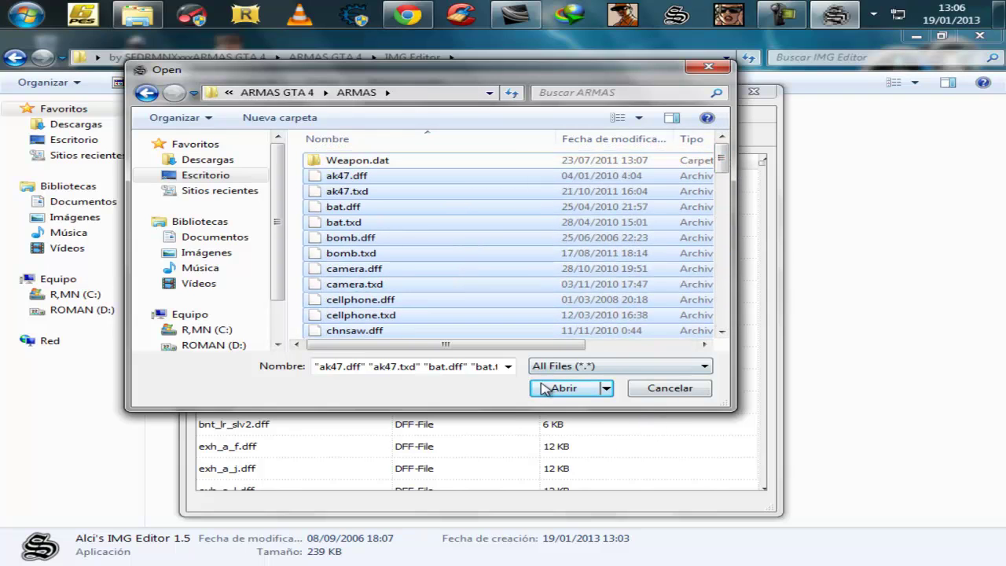
click(564, 388)
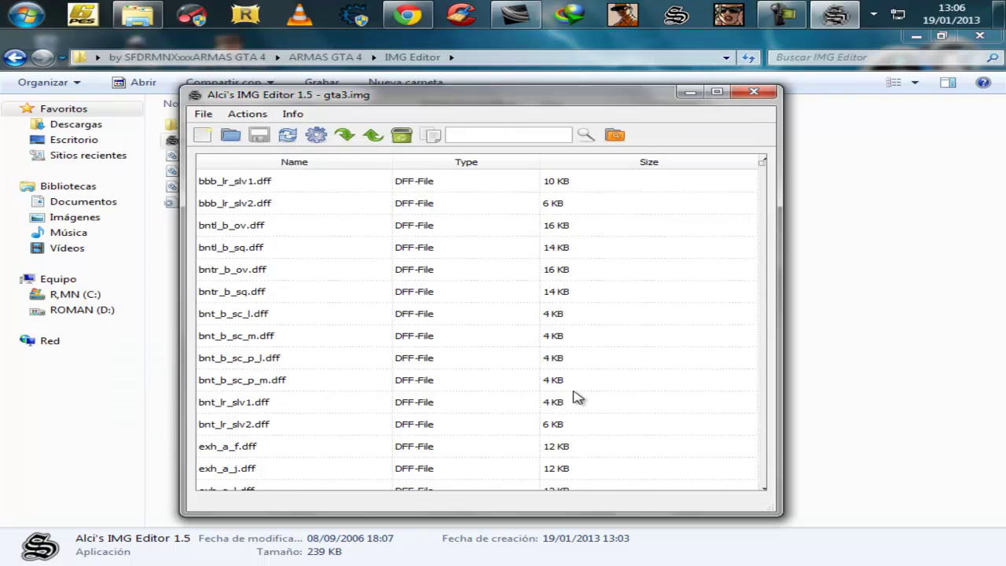
scroll(635, 352, up, 10)
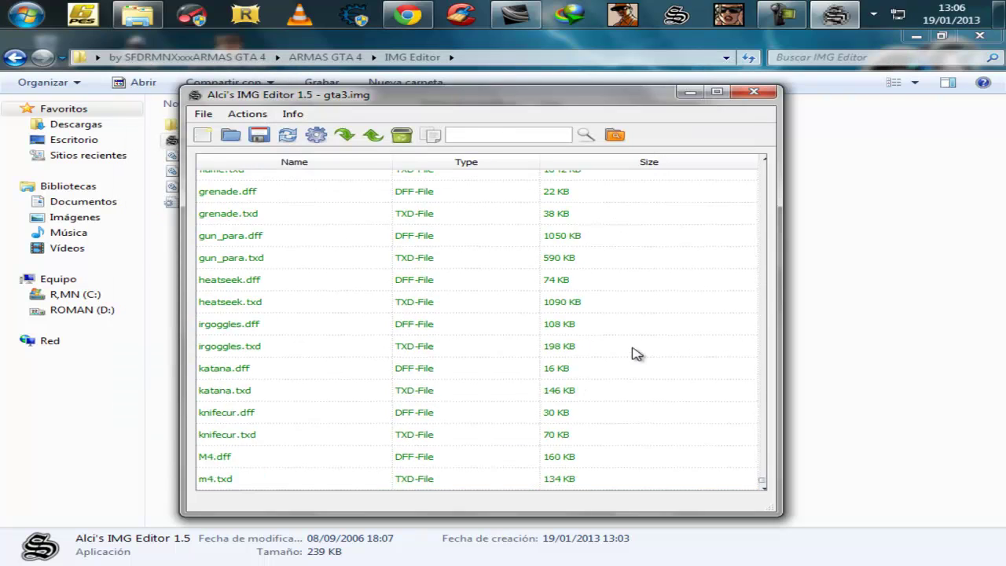
scroll(625, 351, down, 10)
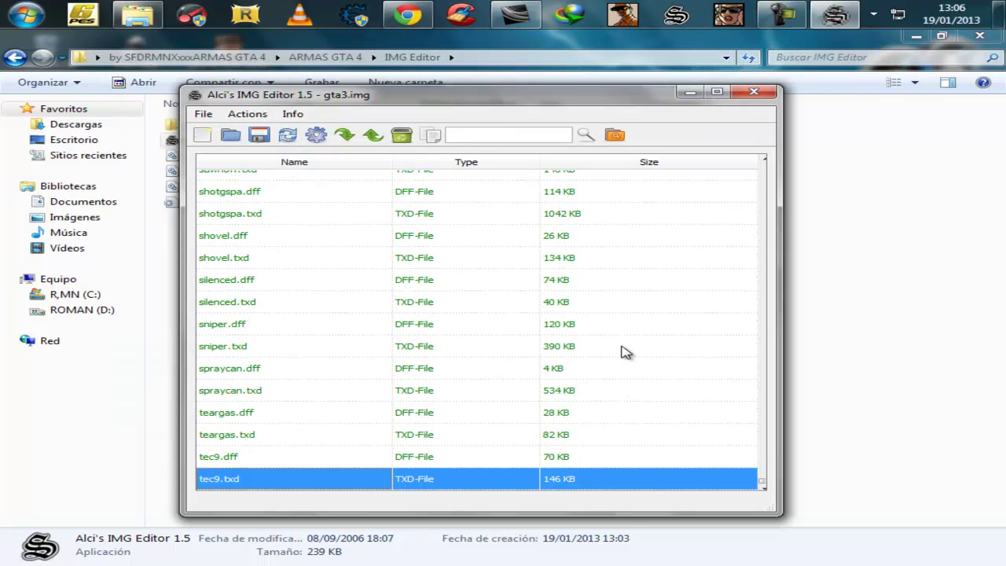
click(206, 116)
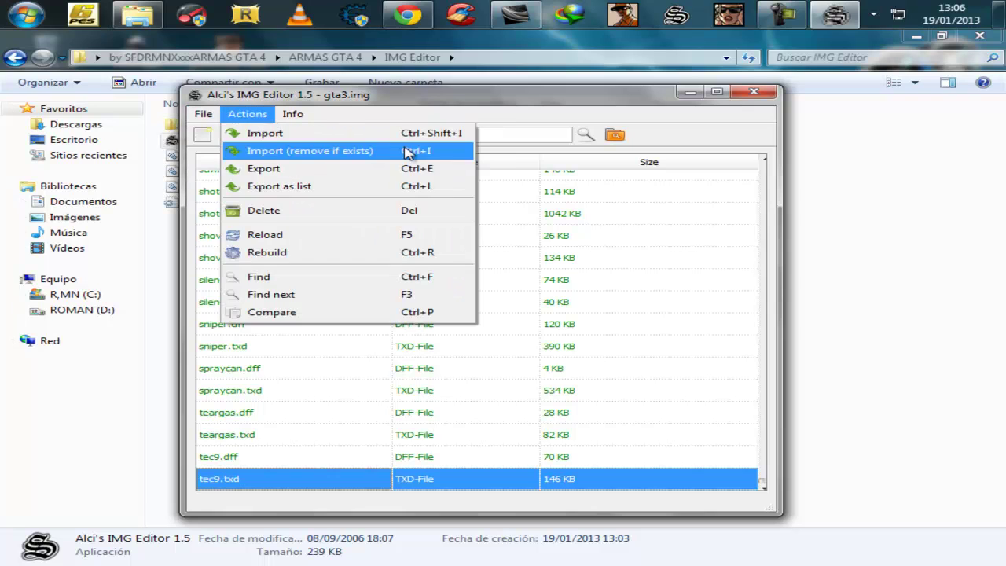
mouse_move(203, 114)
click(332, 102)
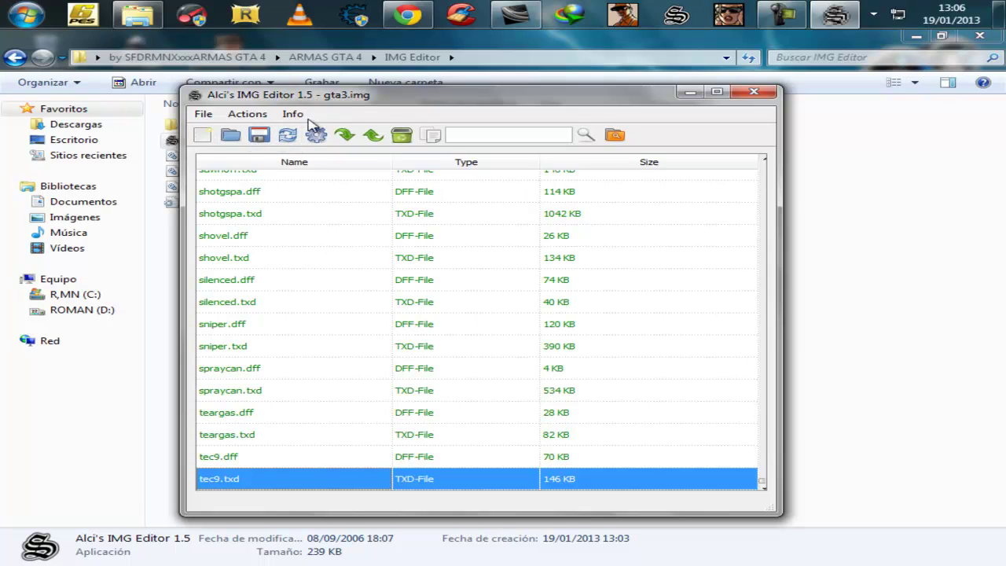
Step: Exit Alci's IMG Editor without saving the changes to gta3.img
click(204, 116)
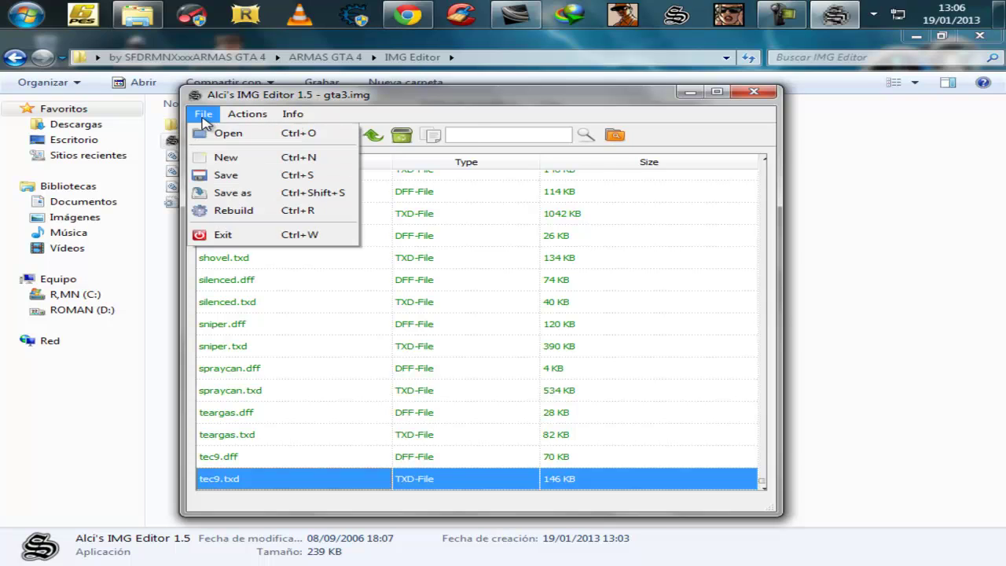
mouse_move(246, 114)
mouse_move(209, 118)
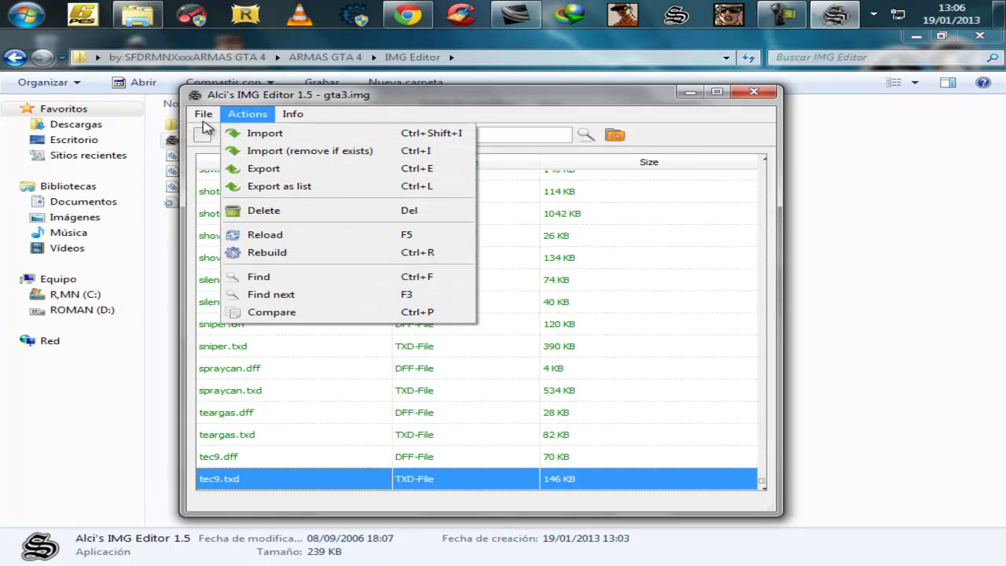
click(224, 236)
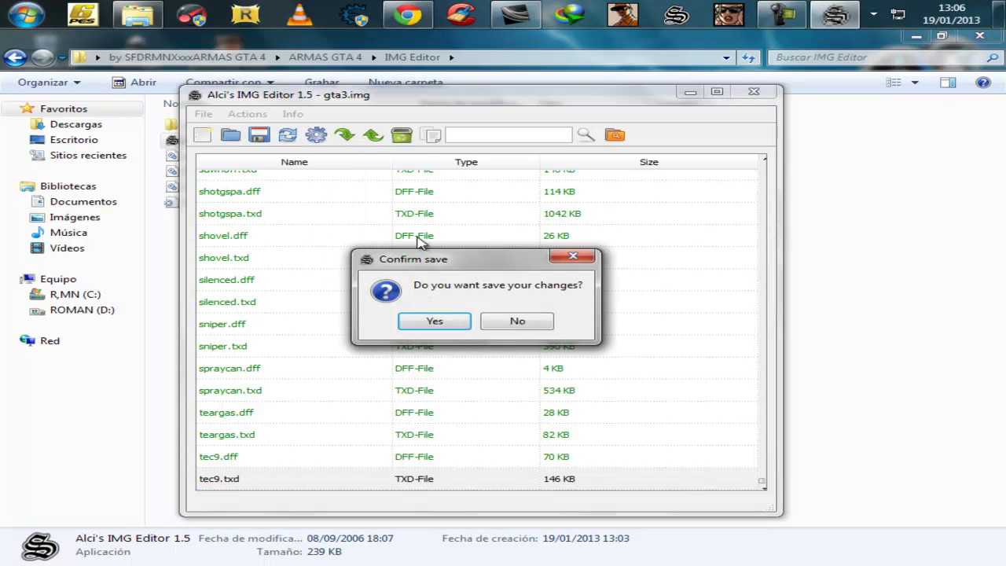
click(517, 324)
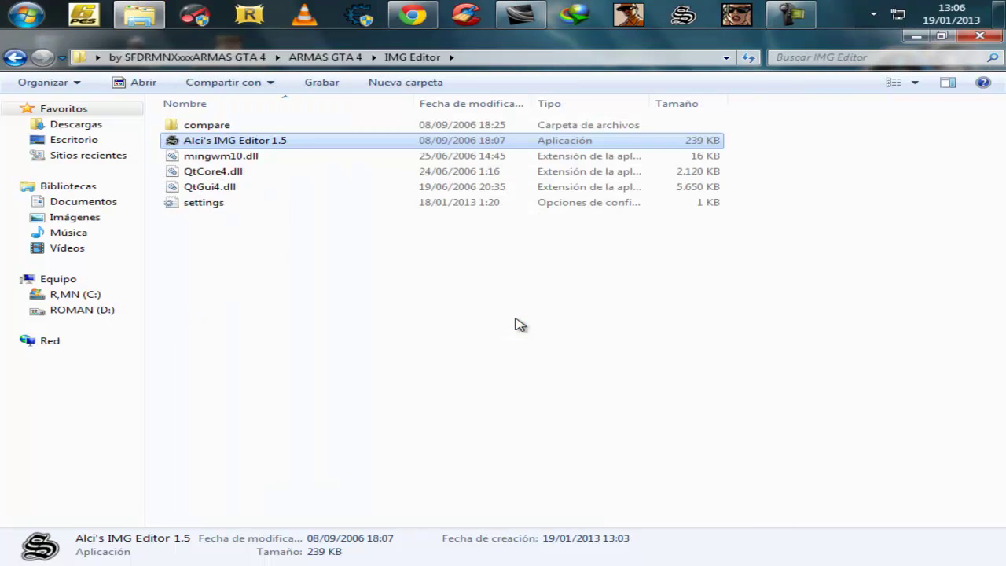
Step: Go back from the "IMG Editor" folder to the top folder of the extracted weapons pack
drag(369, 350, 236, 118)
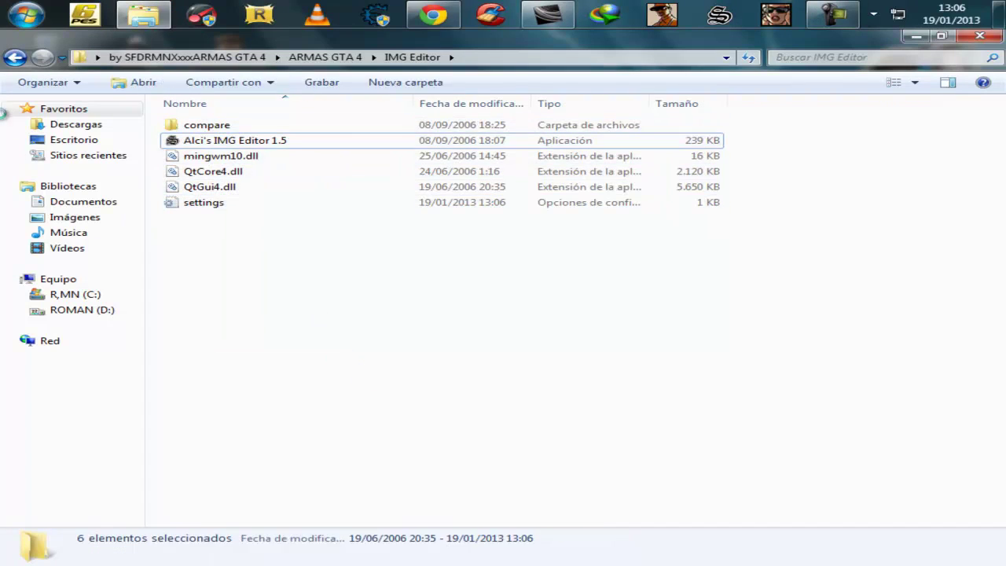
key(BackSpace)
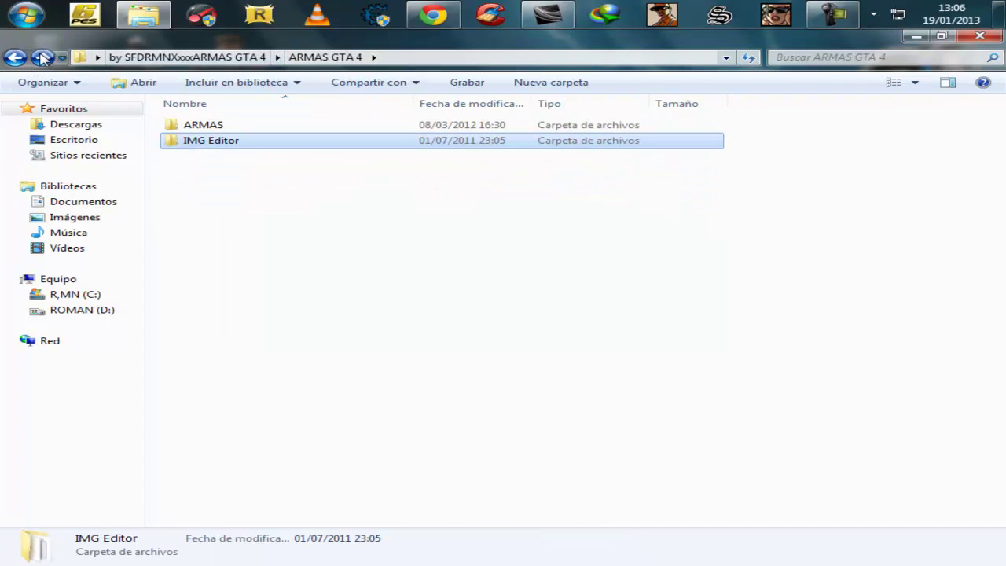
key(BackSpace)
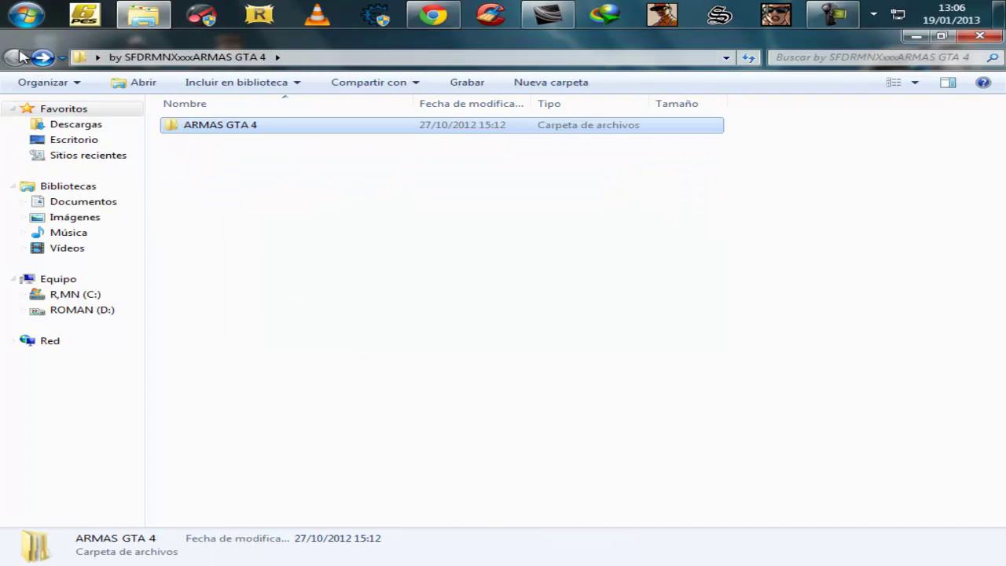
Step: Examine the contents of the "Weapon.dat" folder inside "ARMAS", then return to "ARMAS"
drag(476, 270, 226, 128)
double_click(227, 130)
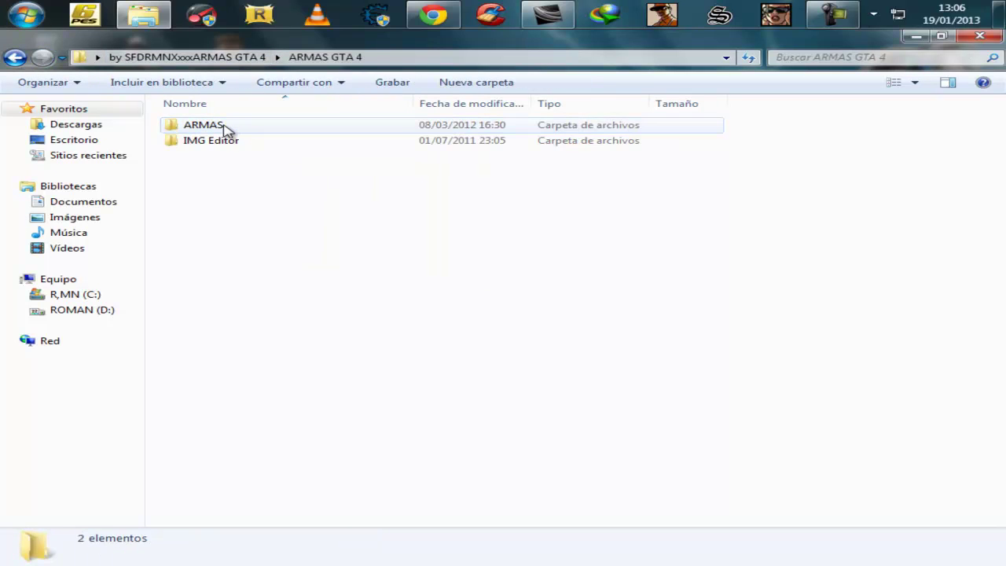
double_click(225, 128)
double_click(252, 126)
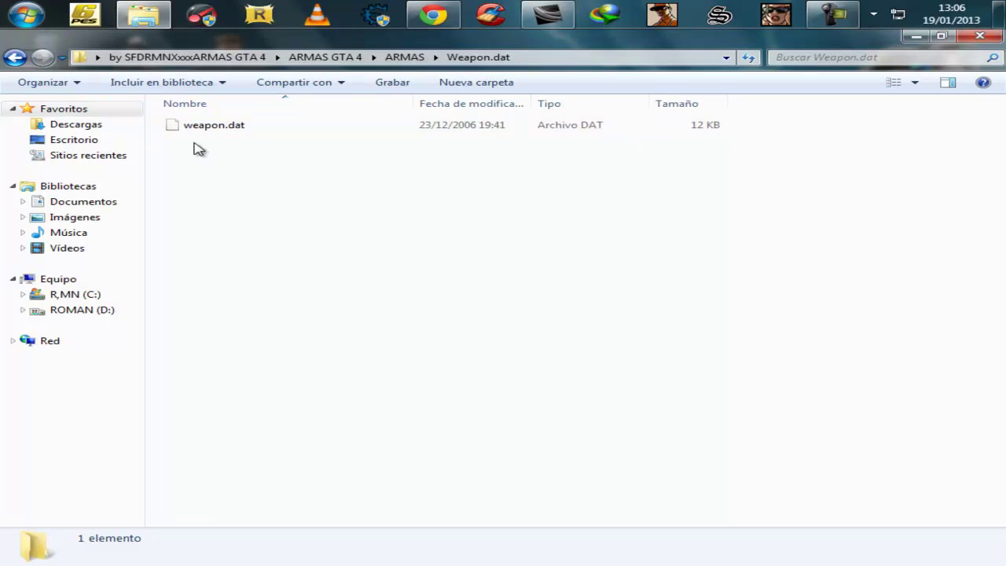
click(14, 56)
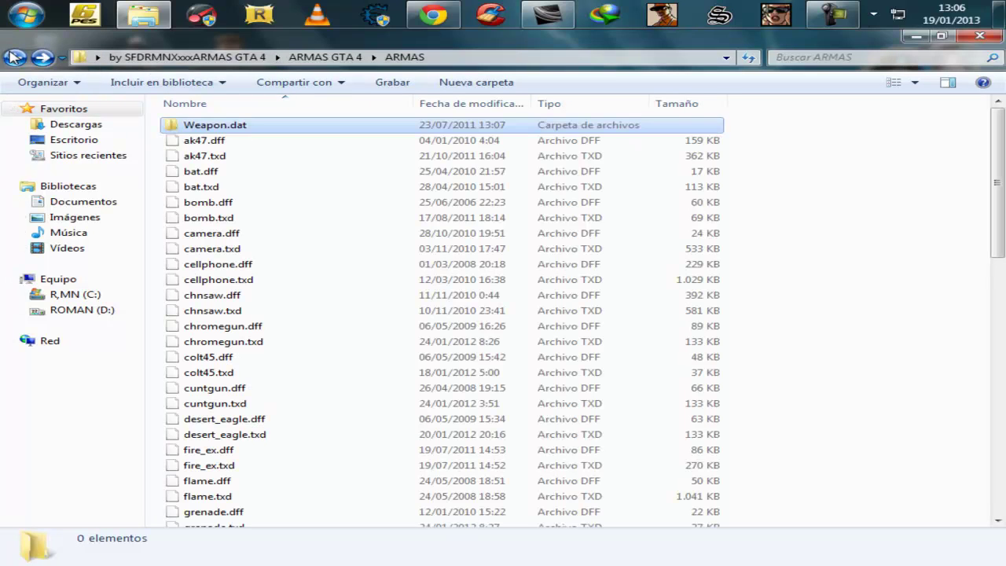
Step: Open the "Weapon.dat" folder inside "ARMAS" of the weapons pack and copy its weapon.dat file
click(14, 58)
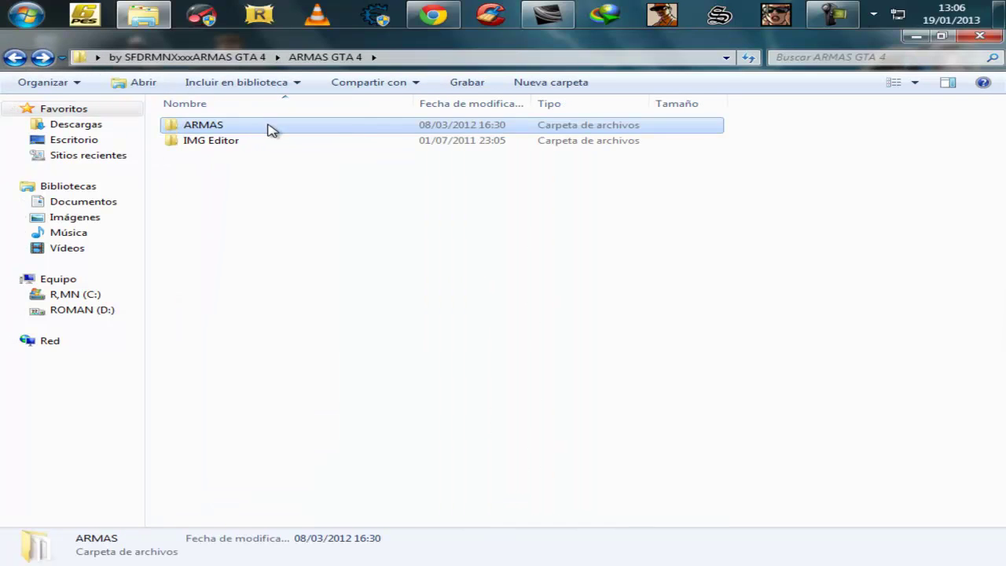
double_click(231, 131)
double_click(216, 129)
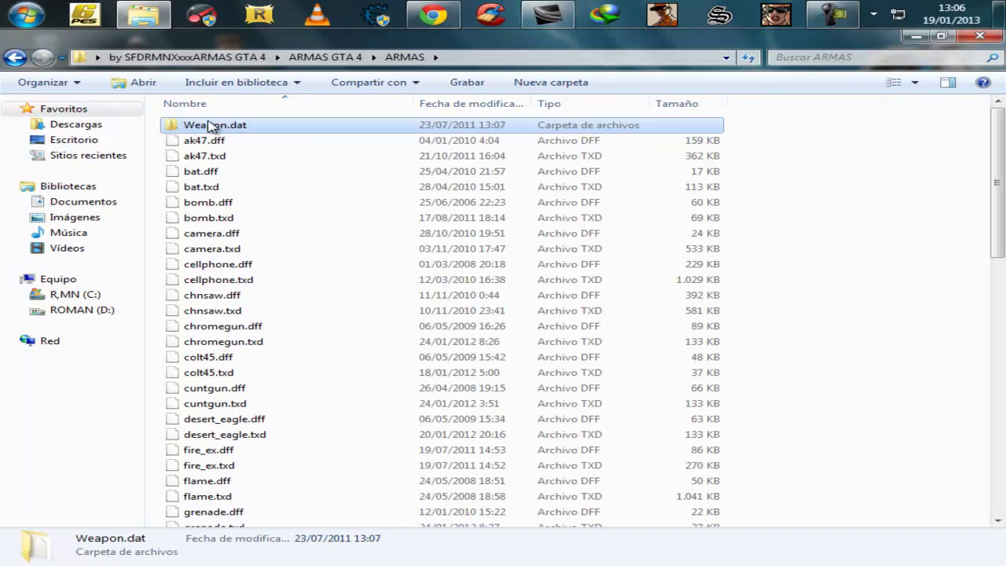
click(219, 130)
right_click(218, 129)
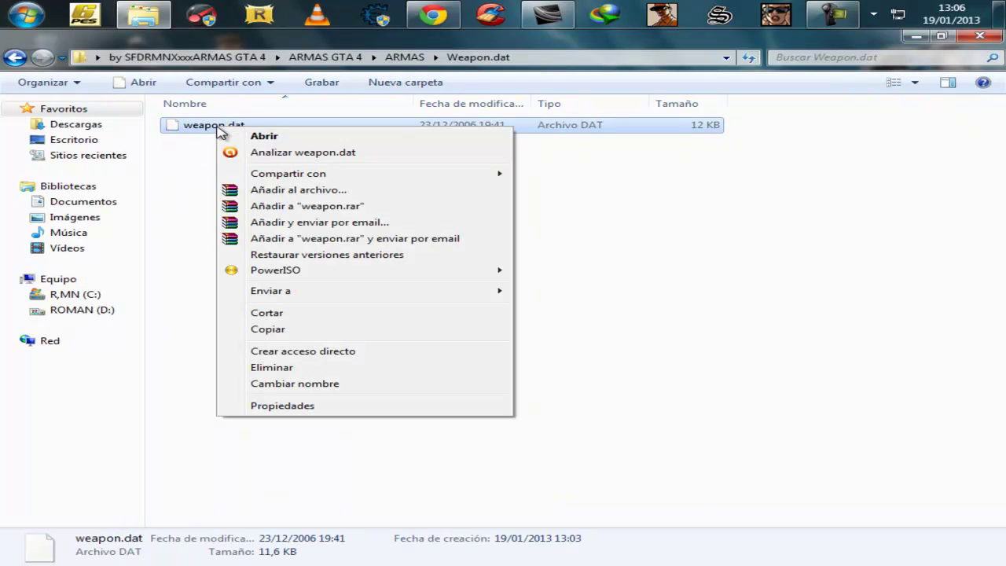
click(271, 330)
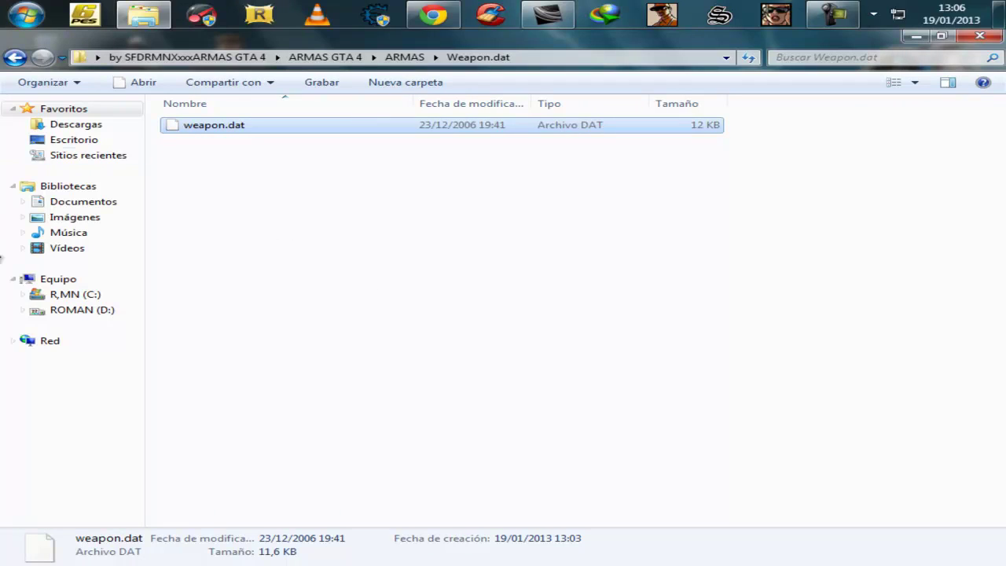
Step: Open the game's "data" folder inside "GTA INSTALADOR RIP" in the PC games folder on drive D
click(70, 312)
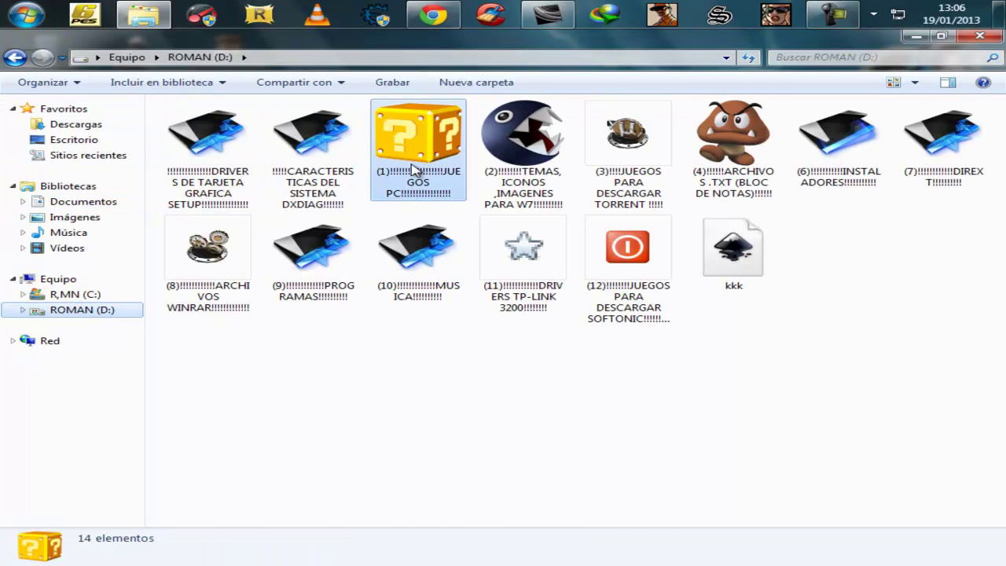
double_click(415, 170)
double_click(219, 245)
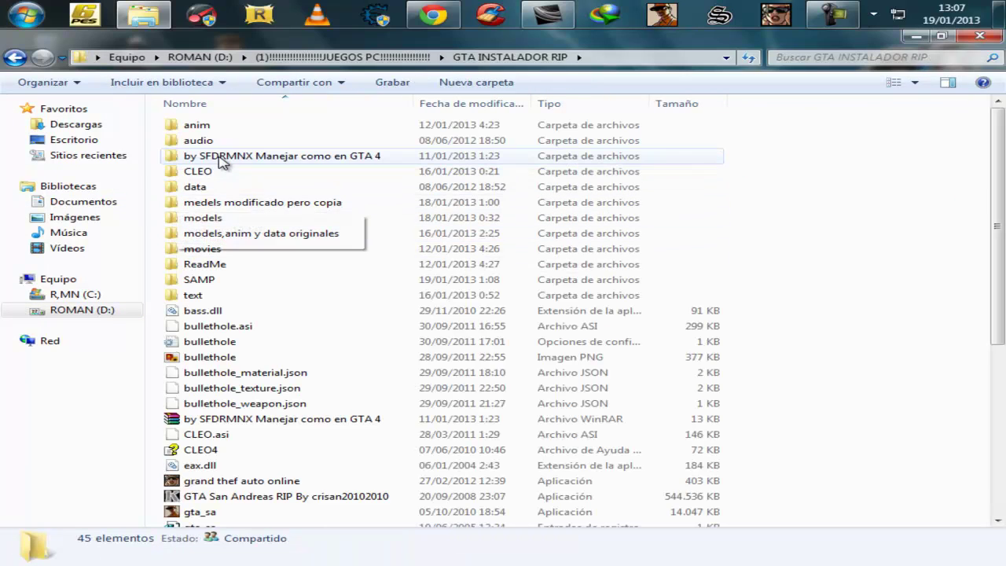
double_click(234, 189)
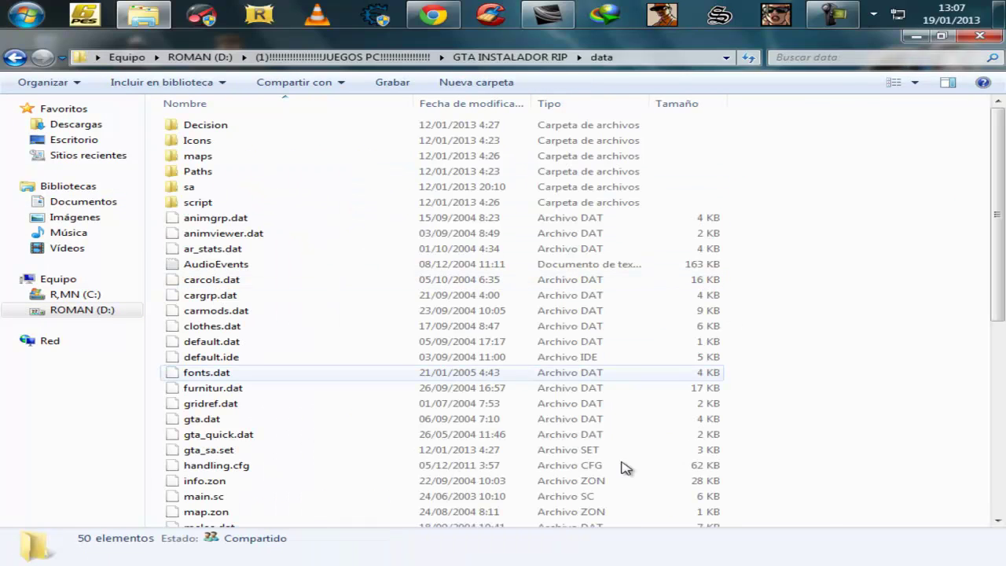
Step: Paste weapon.dat into the game's "data" folder, replacing the existing file, and close the folder window
right_click(856, 345)
click(796, 443)
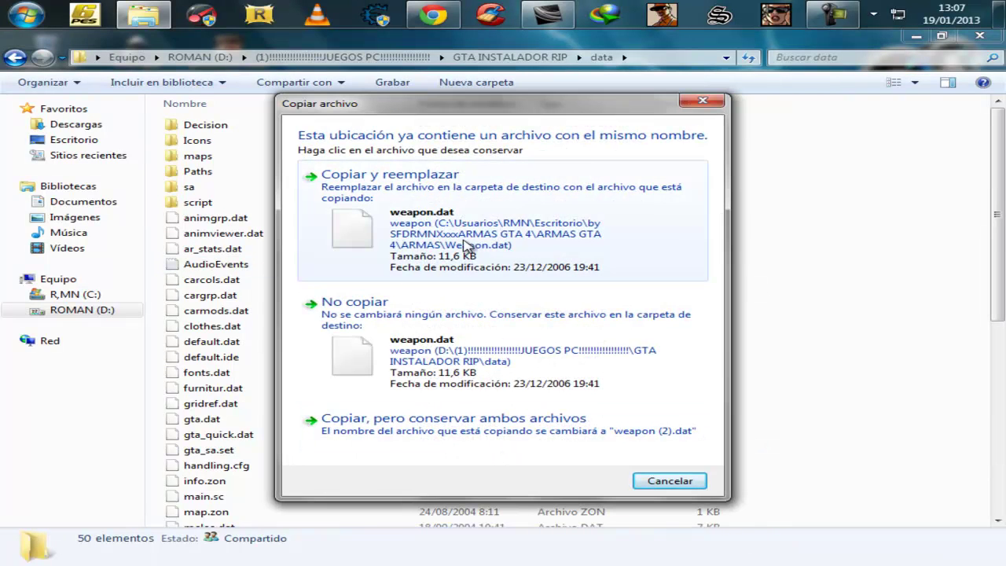
click(354, 252)
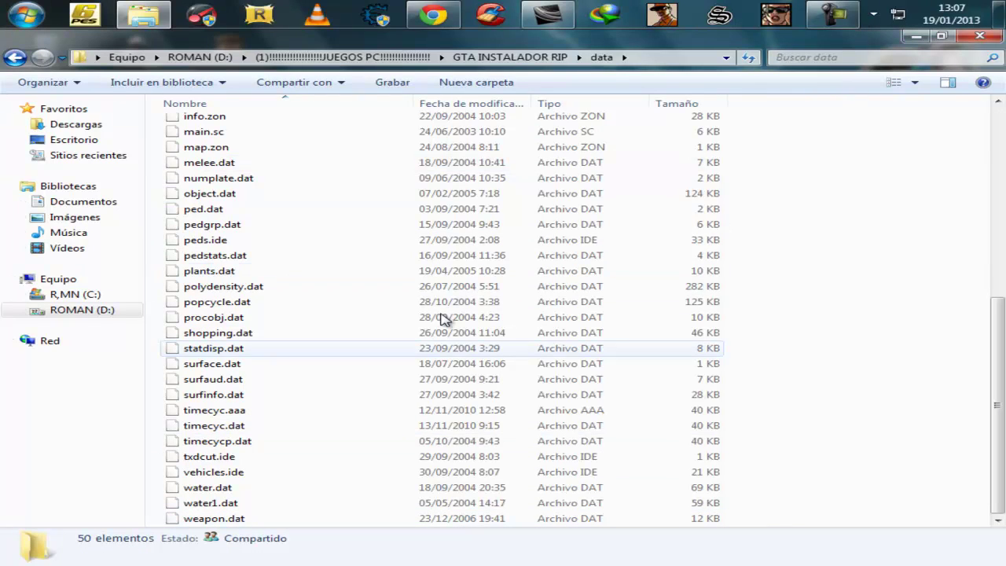
scroll(542, 228, up, 8)
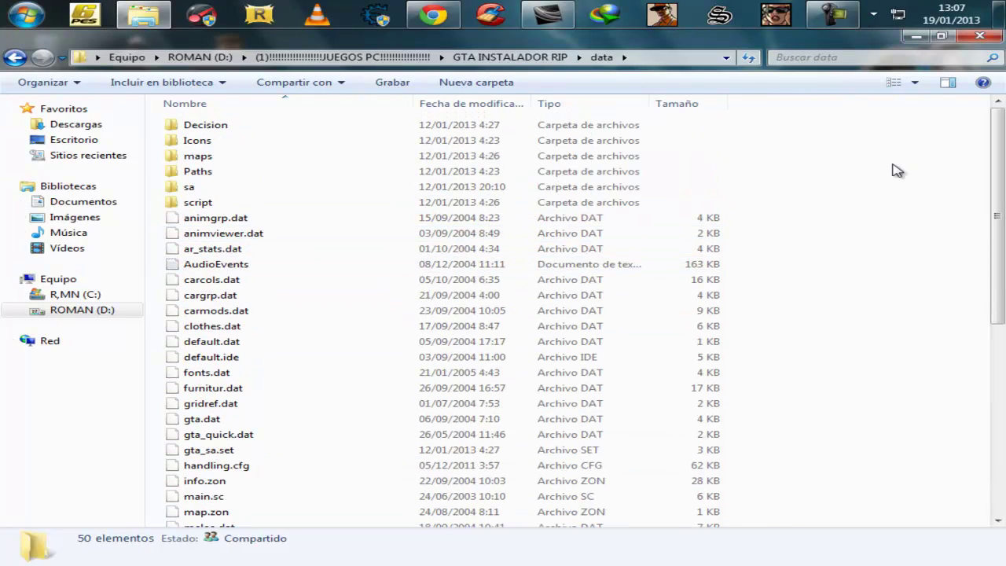
click(979, 35)
drag(342, 130, 677, 440)
drag(534, 235, 295, 310)
click(319, 206)
click(409, 108)
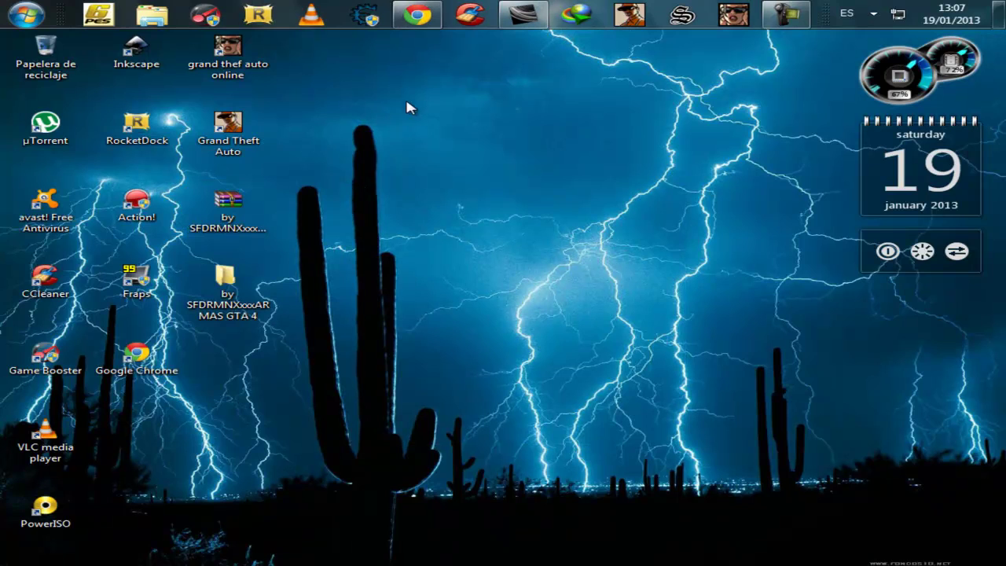
Step: Switch to Chrome, open the bookmarked YouTube channel in a new tab and check its subscriber and video view figures
click(434, 20)
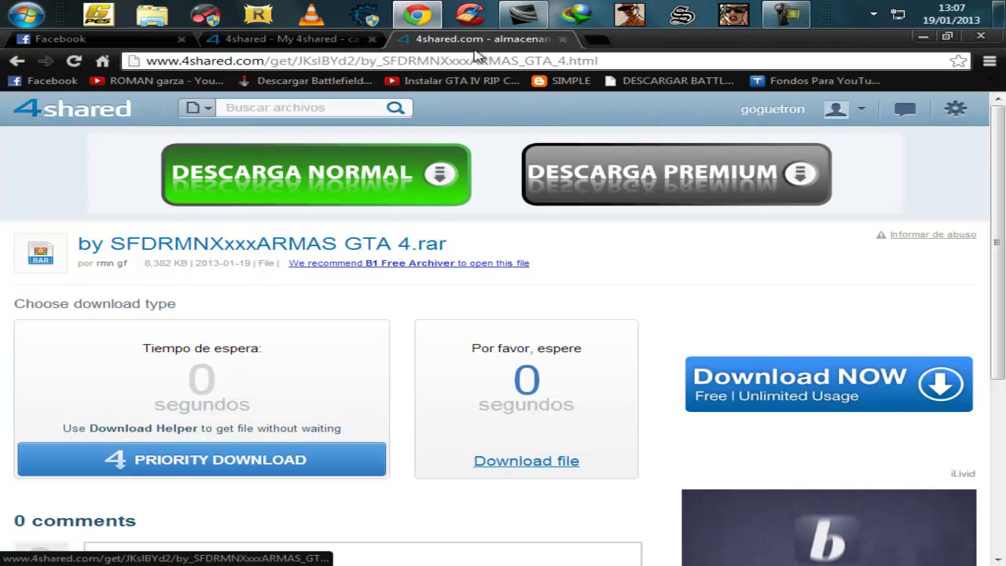
click(583, 40)
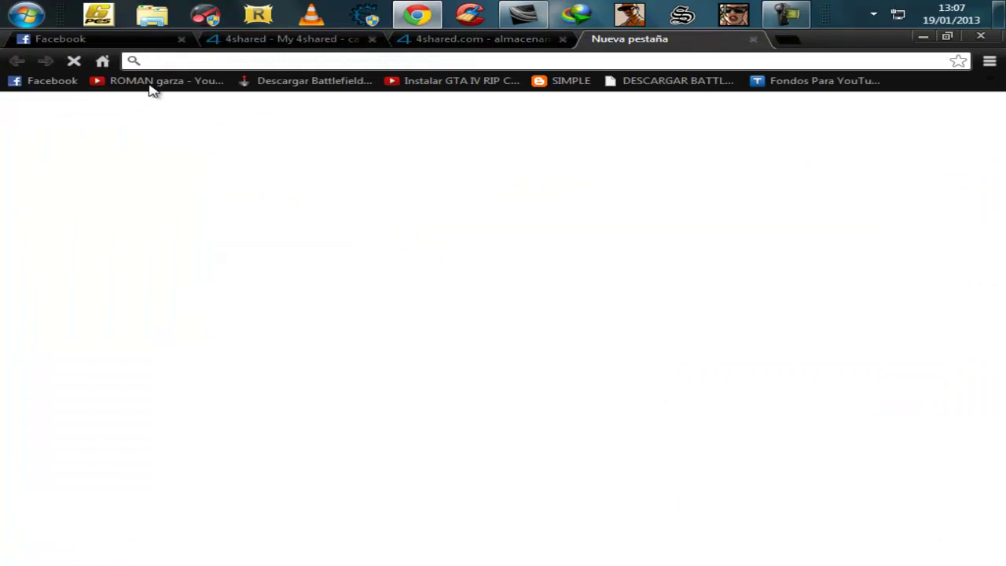
click(153, 83)
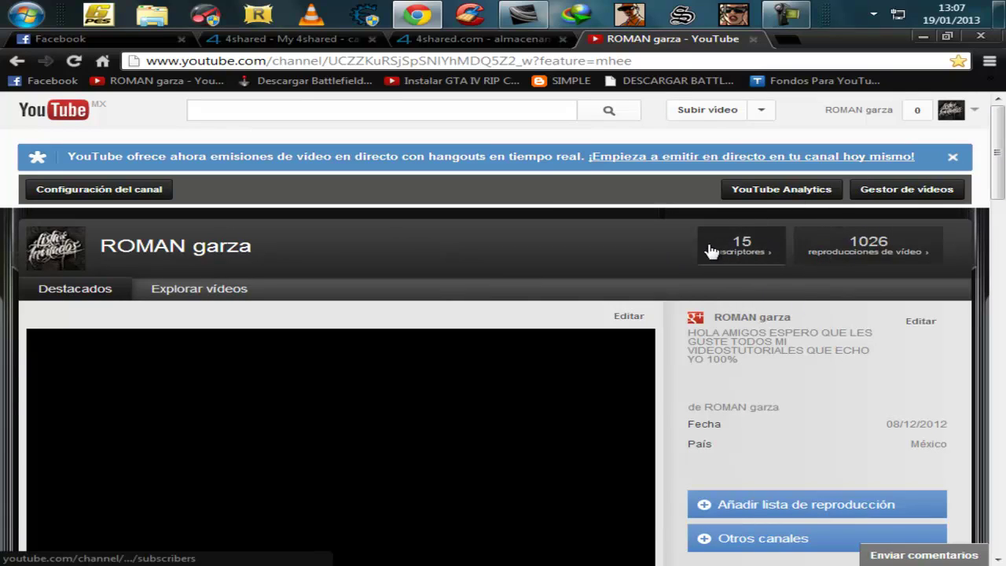
click(887, 254)
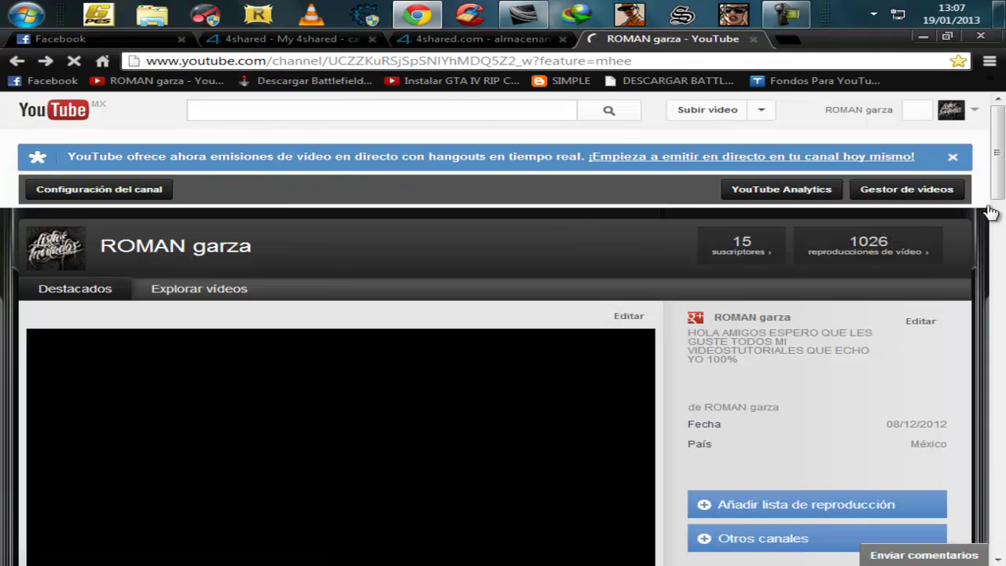
click(770, 248)
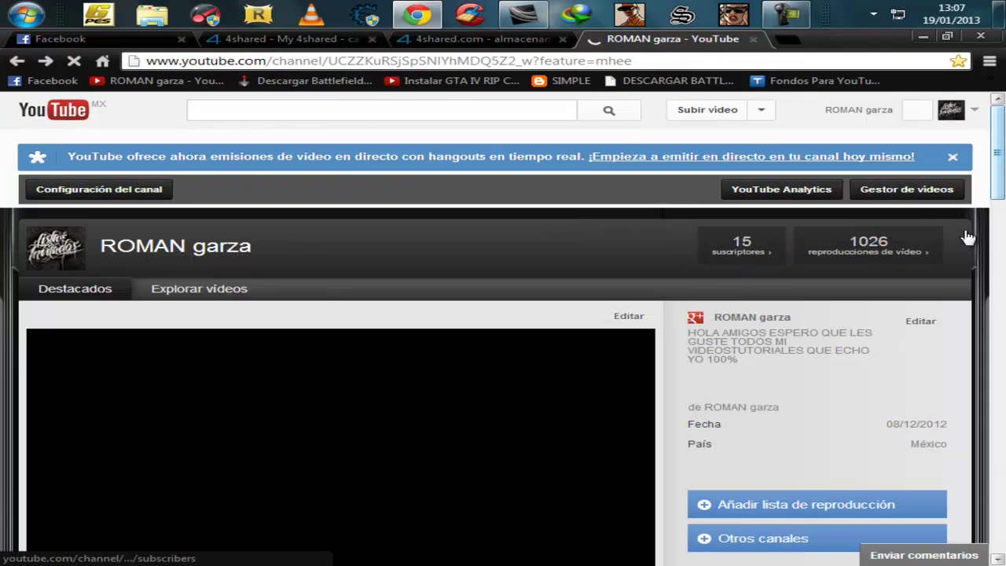
Step: Examine the channel's featured video and list of uploaded videos, then close the channel's tab
drag(998, 180, 1001, 208)
scroll(55, 308, down, 1)
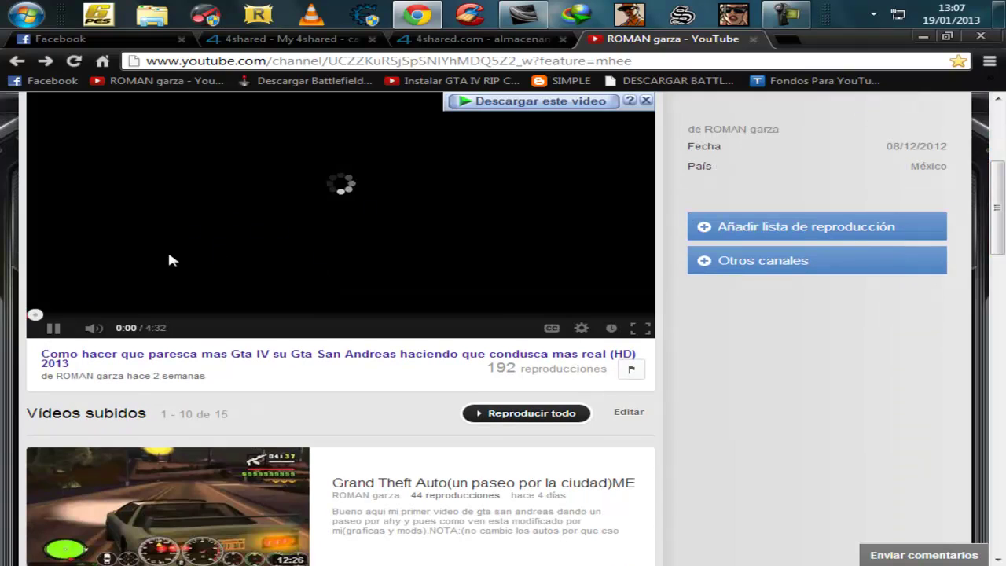
scroll(884, 410, up, 4)
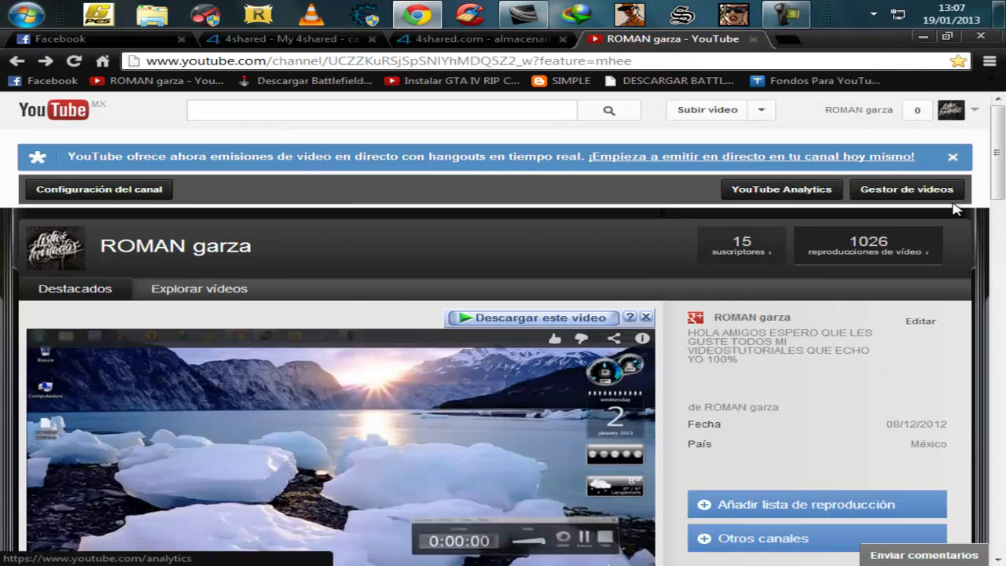
drag(999, 163, 999, 191)
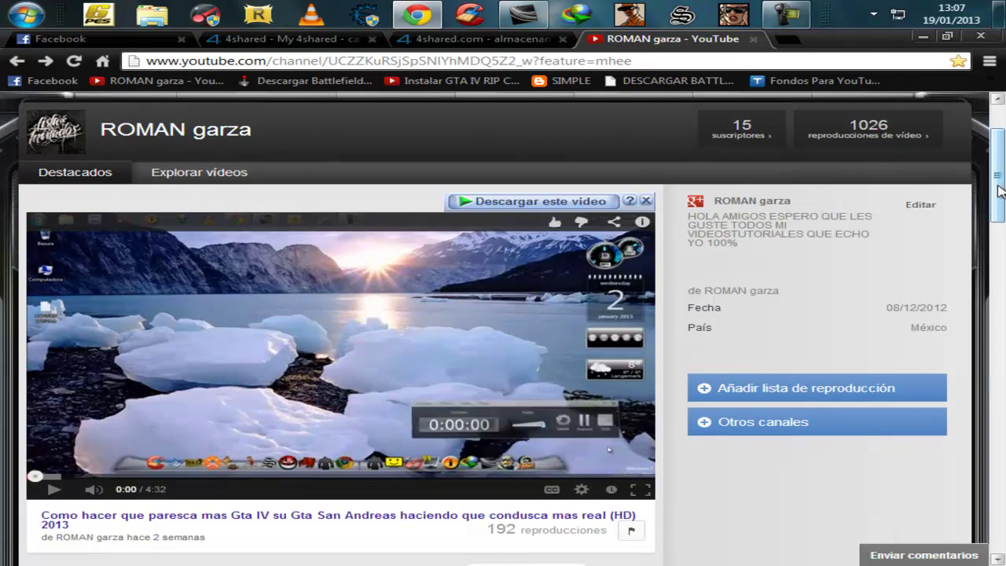
scroll(236, 261, down, 4)
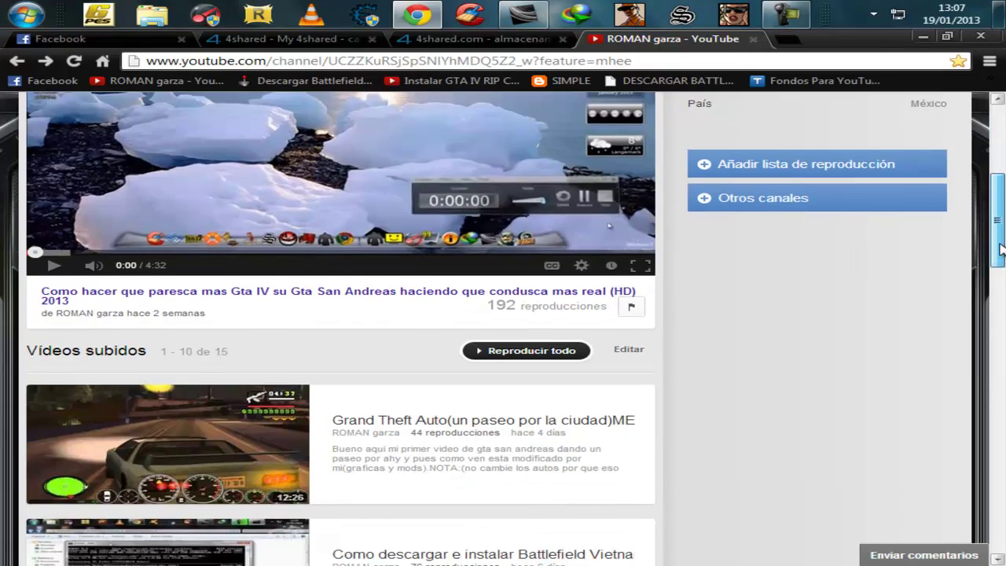
scroll(535, 378, down, 2)
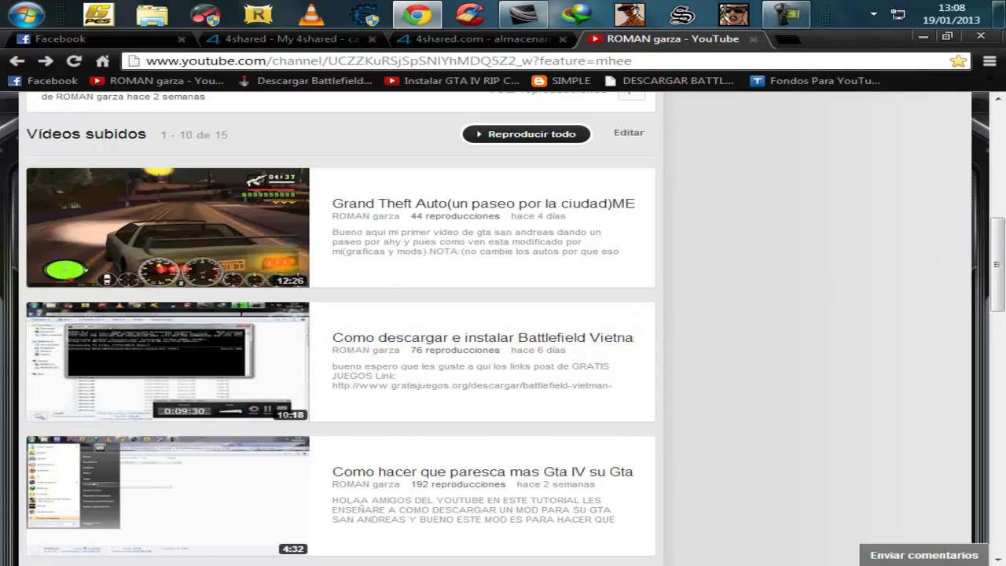
scroll(1002, 273, down, 3)
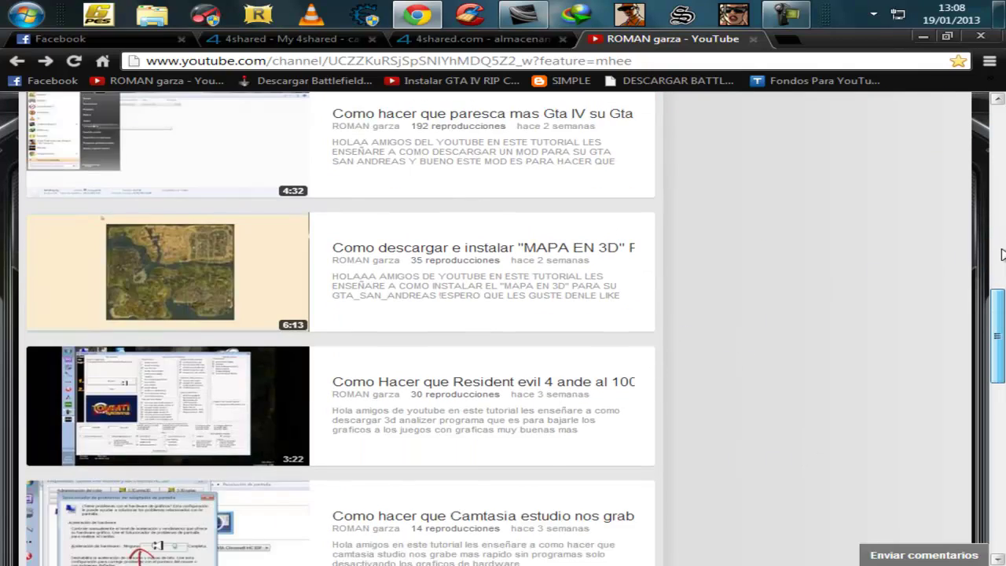
scroll(1004, 194, up, 5)
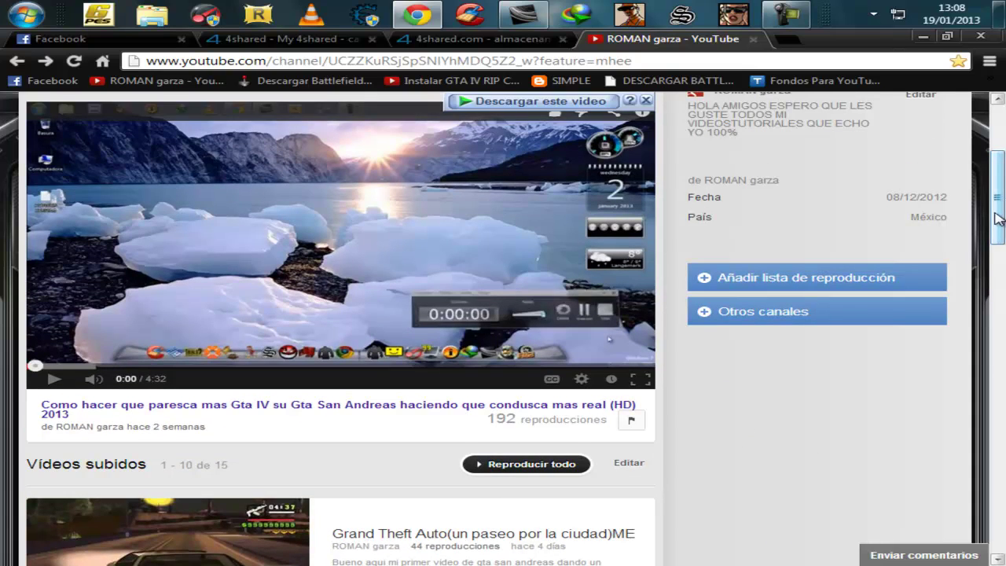
scroll(1000, 219, up, 3)
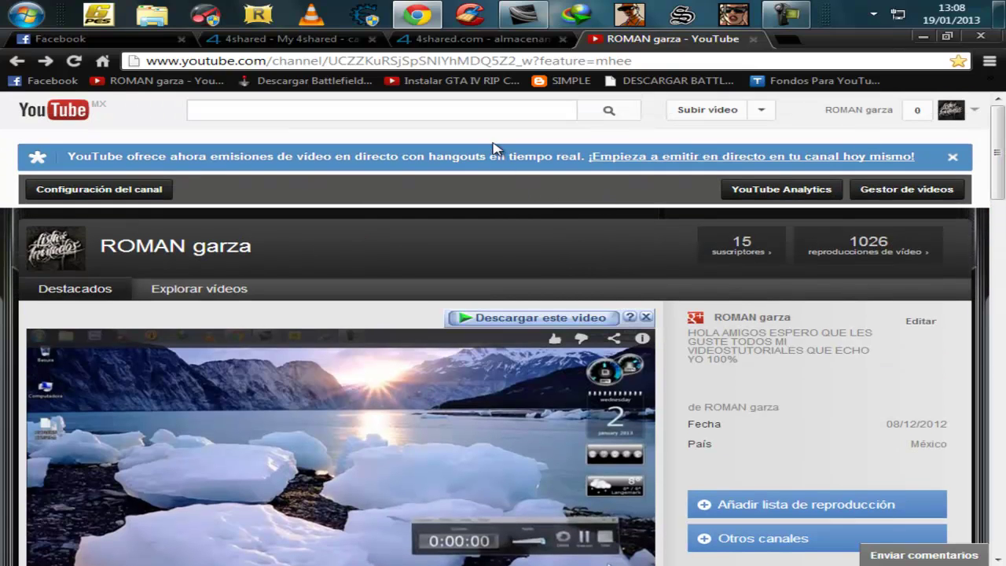
scroll(791, 417, down, 5)
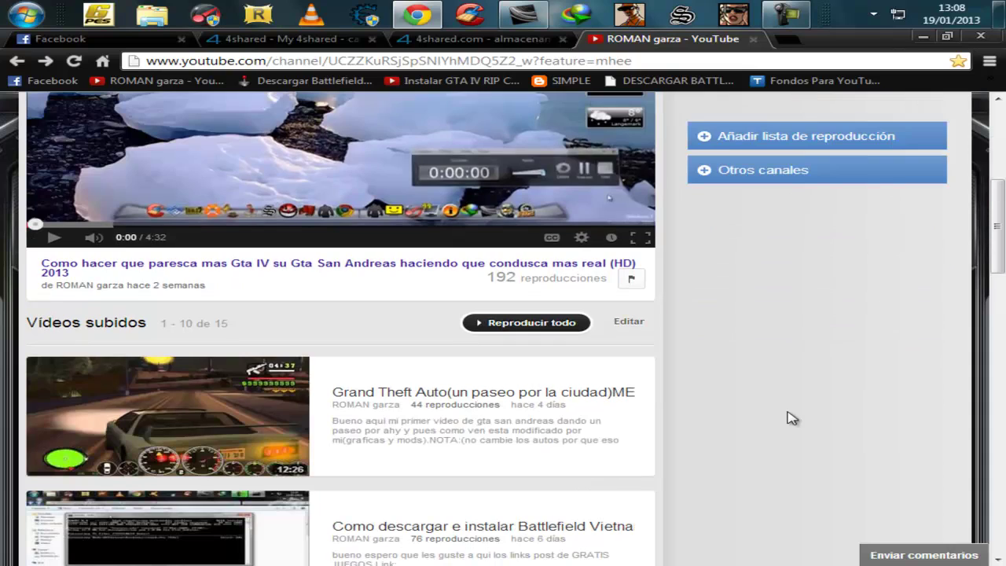
scroll(1000, 265, down, 4)
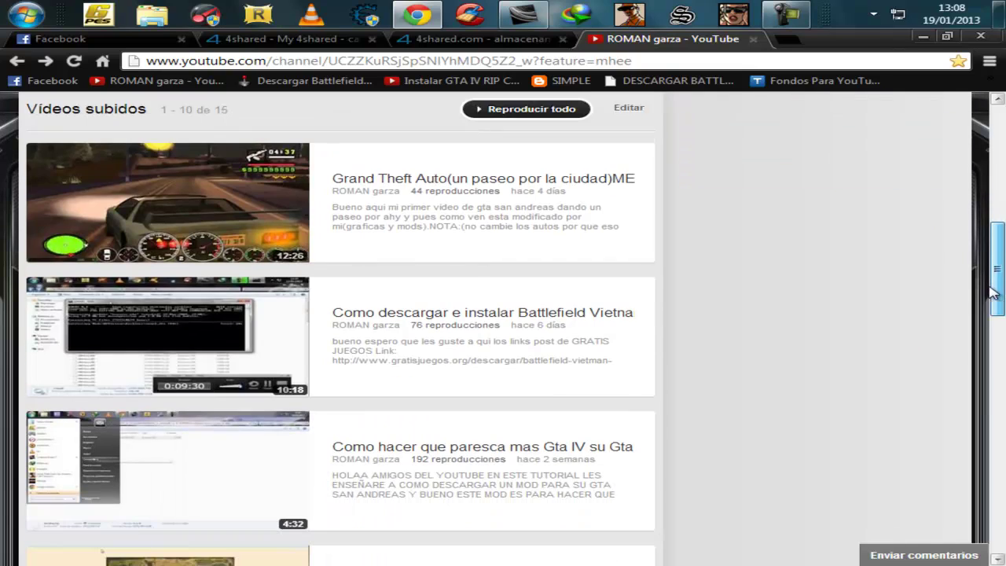
scroll(676, 303, down, 1)
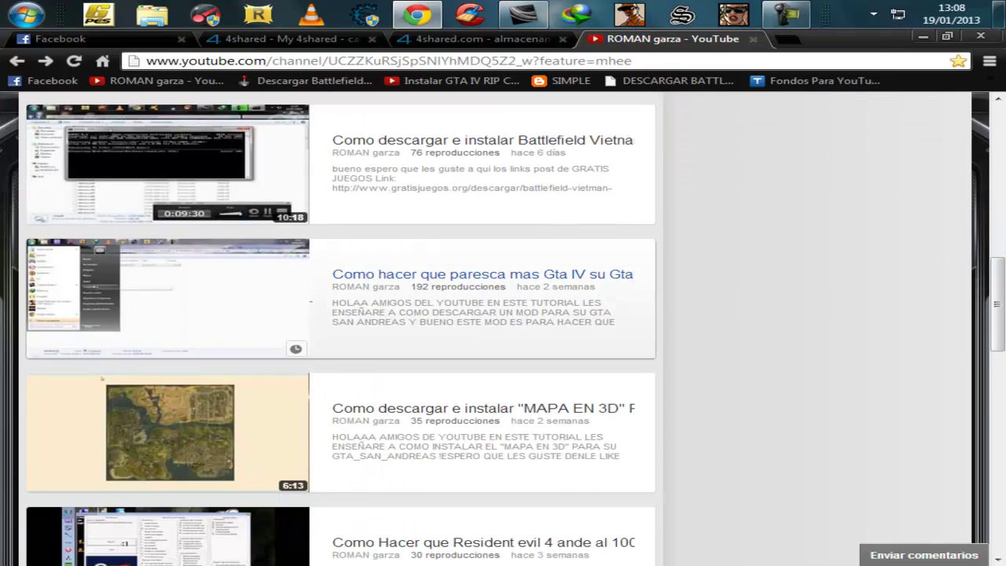
scroll(998, 379, down, 11)
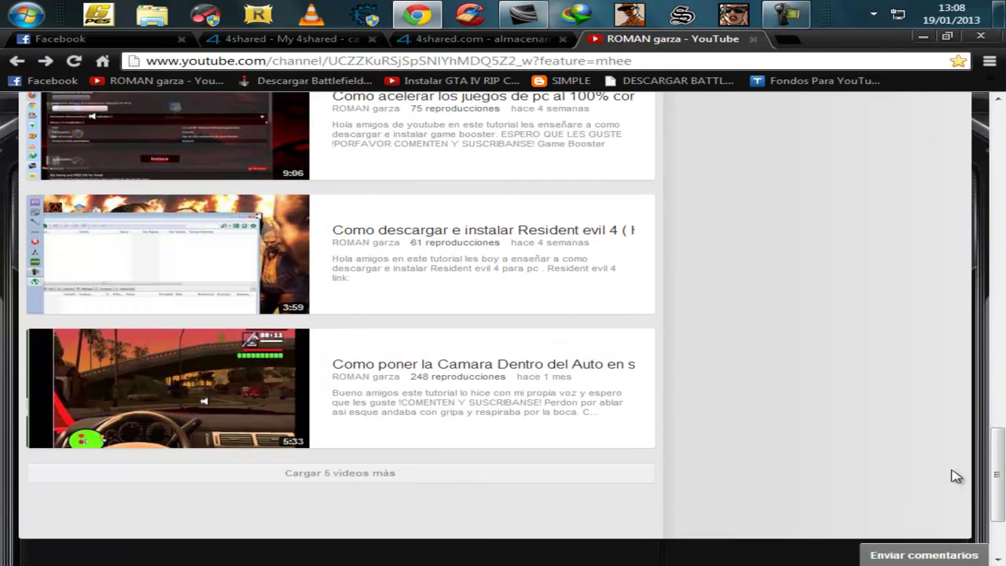
drag(1001, 495, 999, 130)
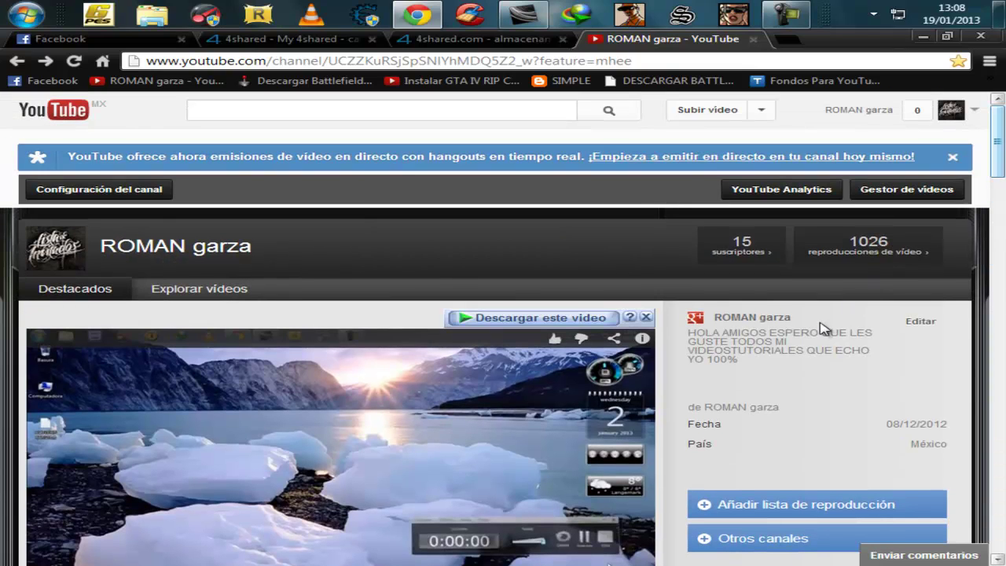
click(753, 39)
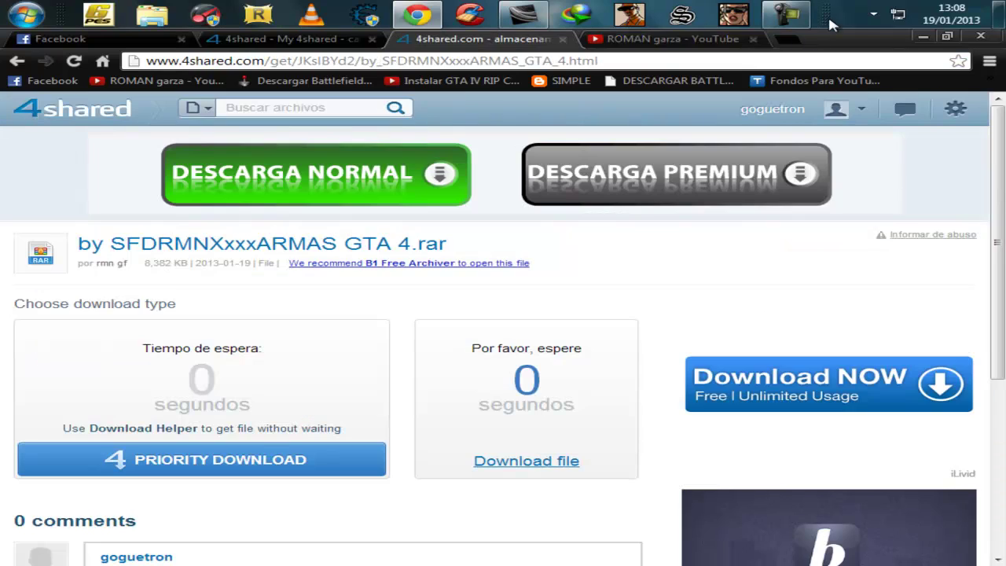